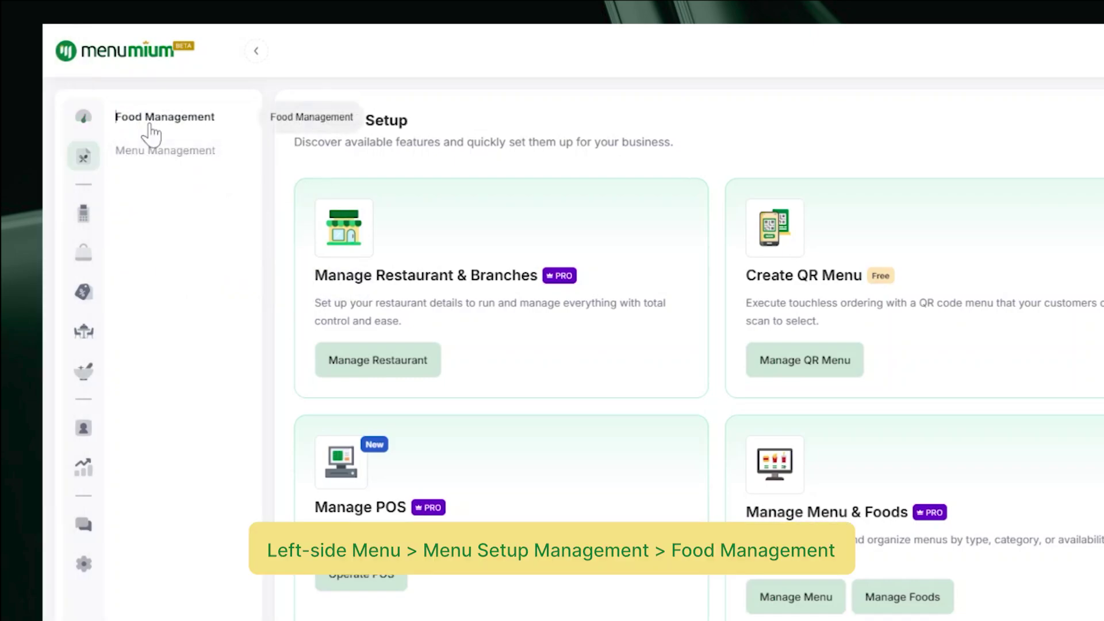
Look through the Food Management options, then open the POS Counters list
left_click(145, 122)
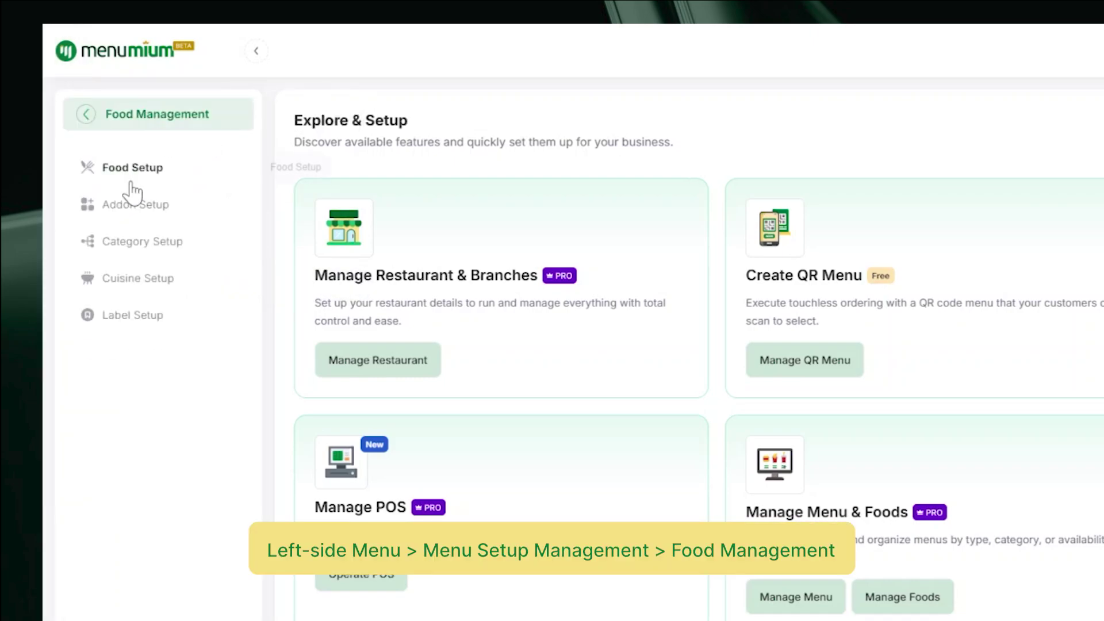
left_click(88, 120)
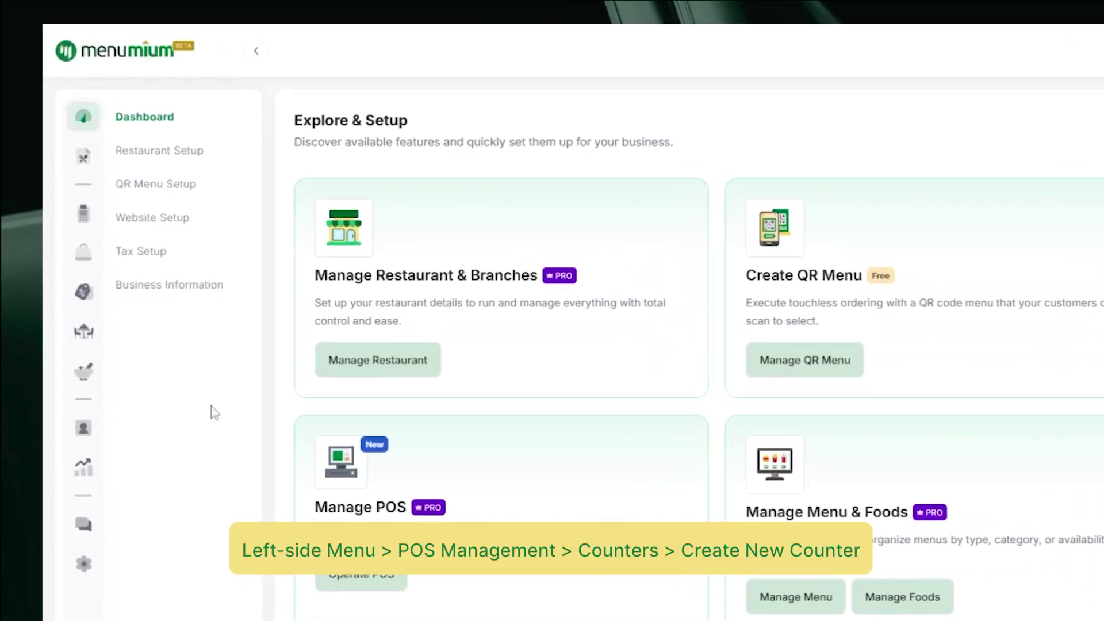
left_click(56, 143)
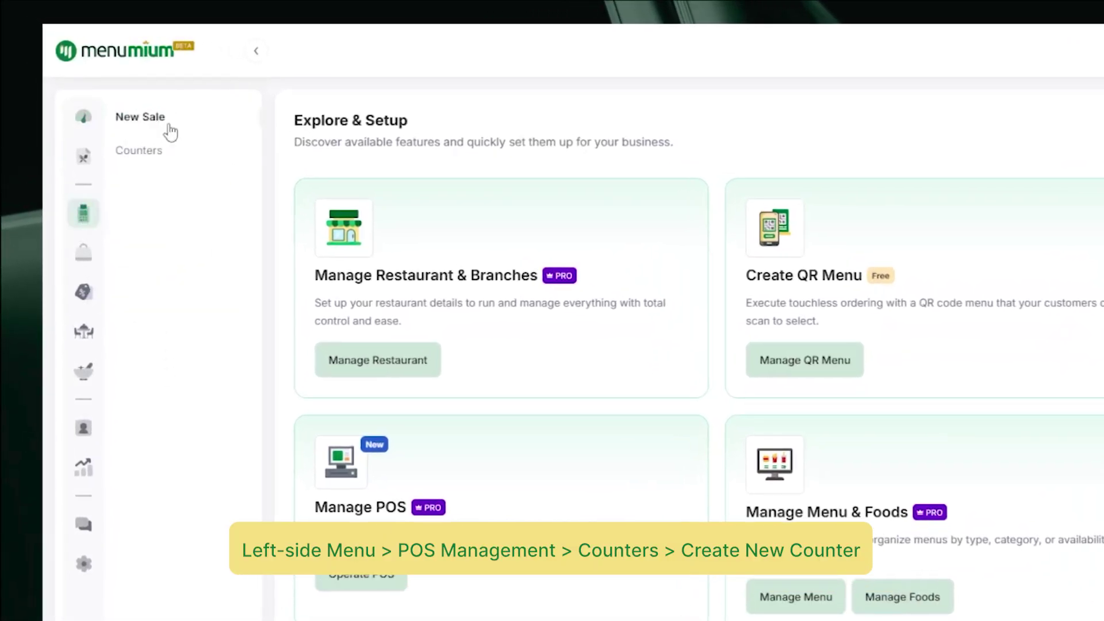
left_click(152, 161)
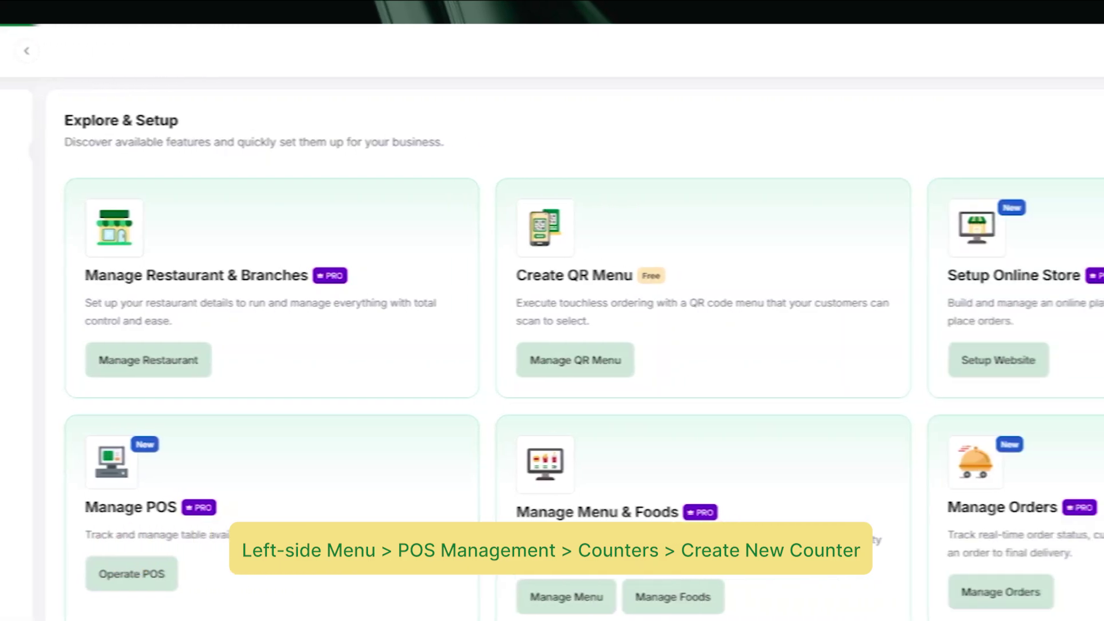
Start a new counter with Counter No 1, then head to floor setup since no floor exists
left_click(954, 141)
left_click(747, 175)
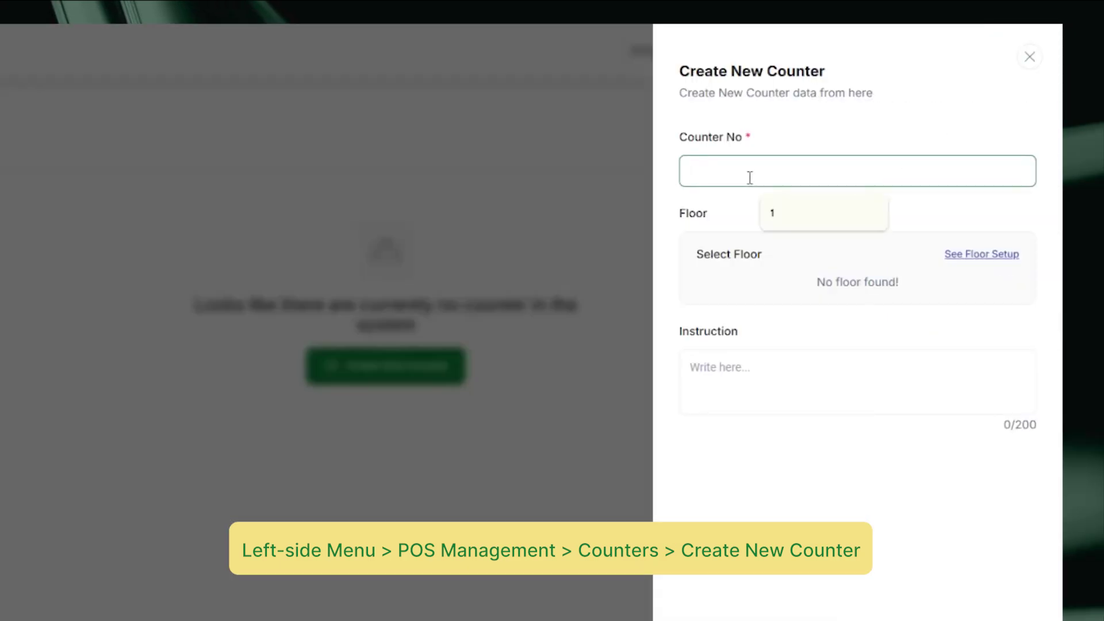
type("1")
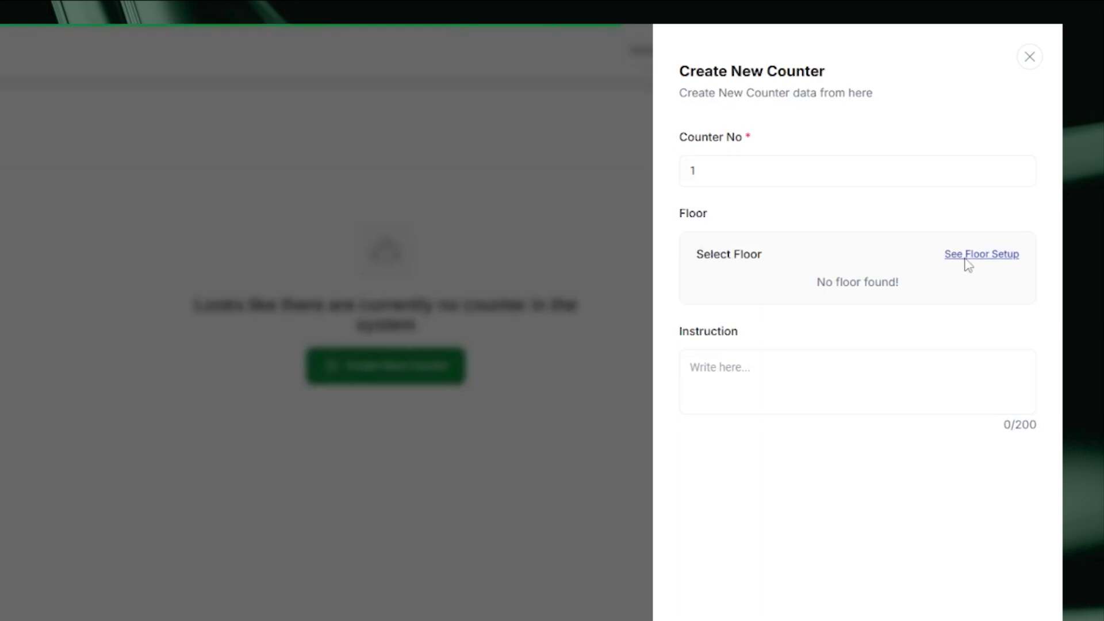
left_click(965, 260)
Add a new floor named Floor 1 with table capacity 10 and person capacity 20
left_click(949, 135)
left_click(804, 175)
type("Floor 1")
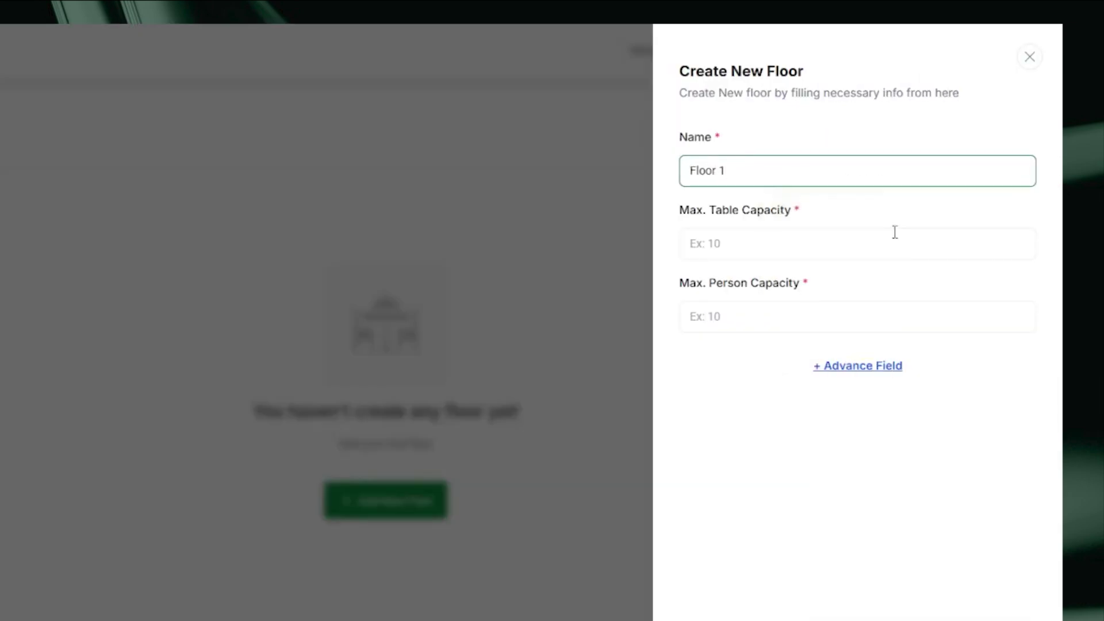
left_click(716, 244)
type("10")
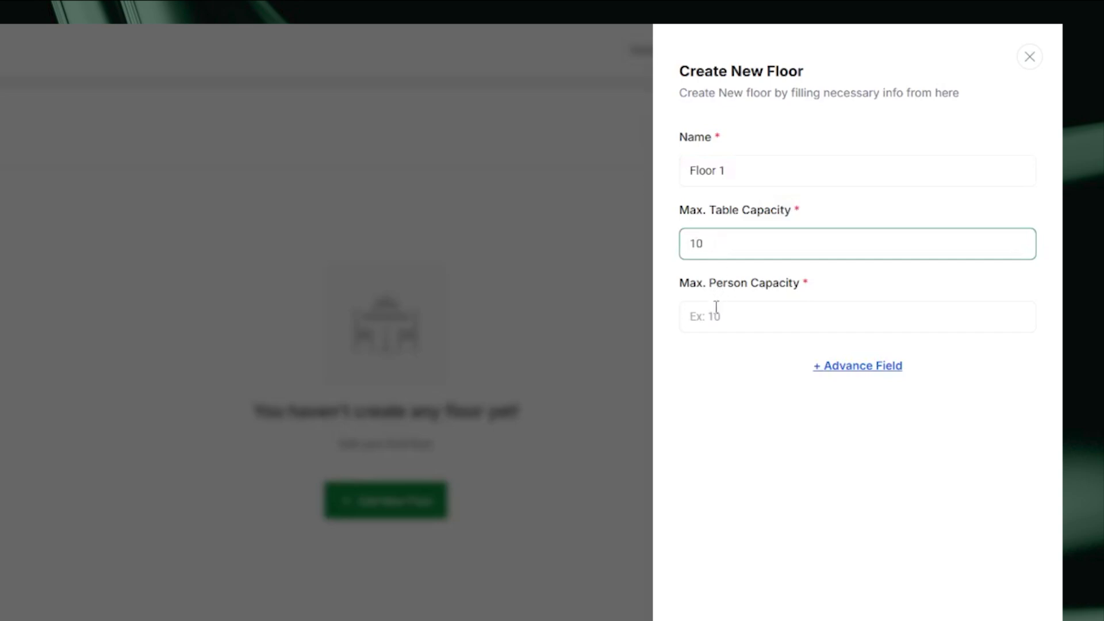
left_click(716, 306)
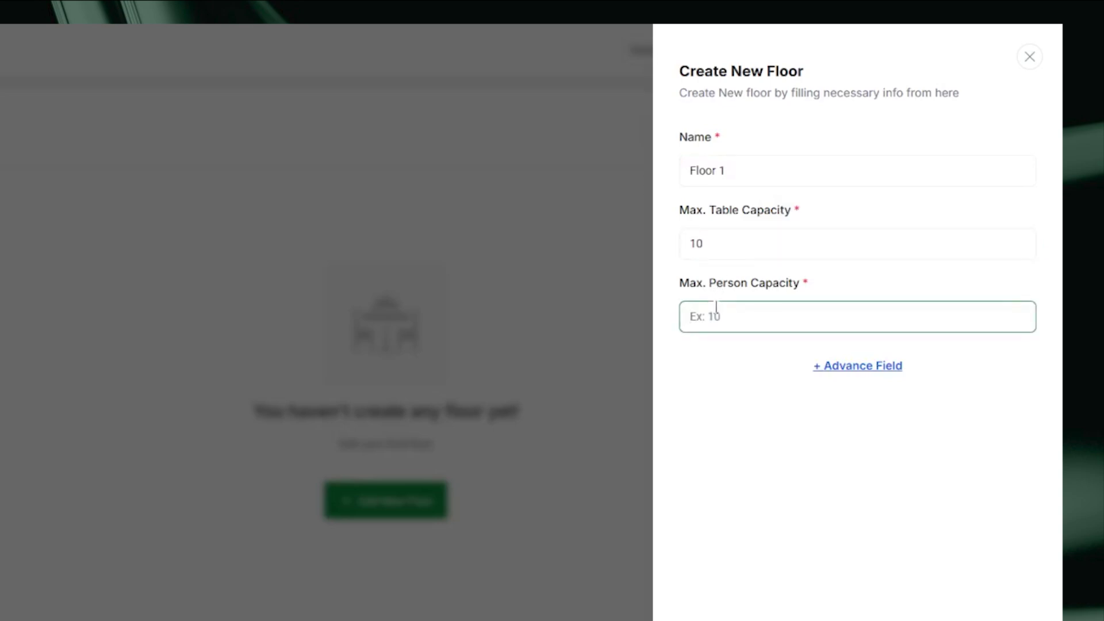
type("20")
Attach picture 3 as the floor image and save Floor 1
left_click(851, 365)
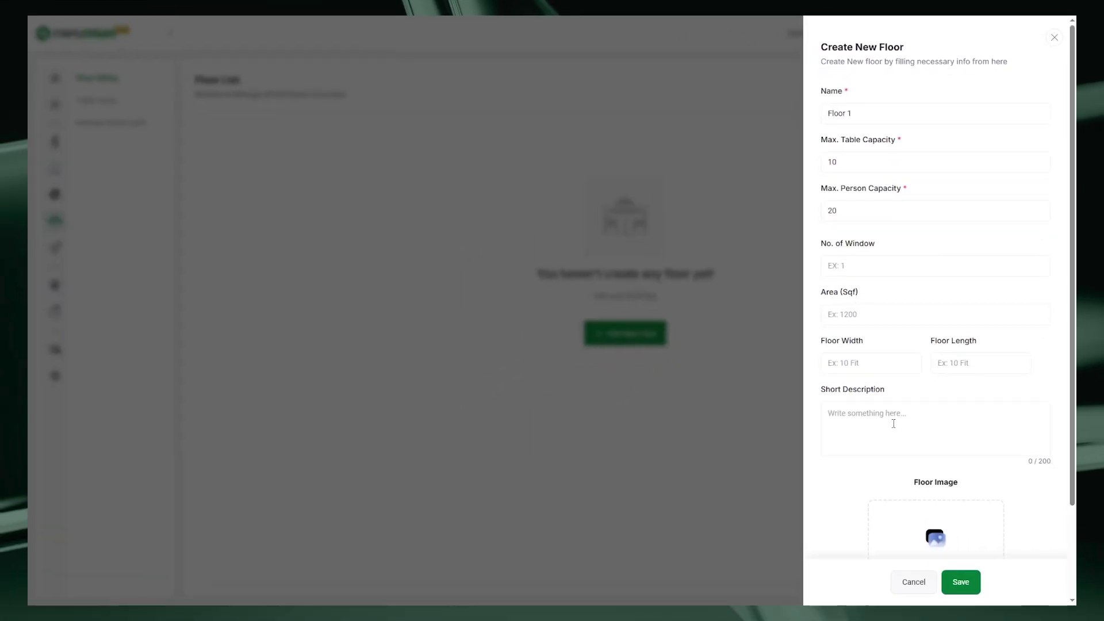
scroll(894, 424, "down", 3)
left_click(935, 469)
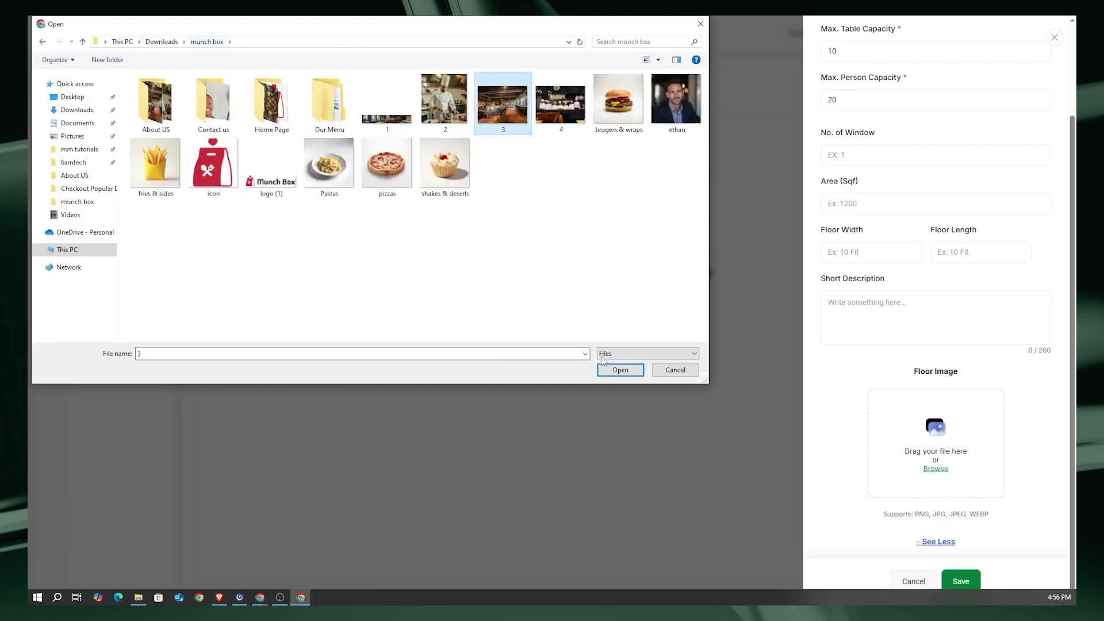
double_click(502, 104)
left_click(960, 582)
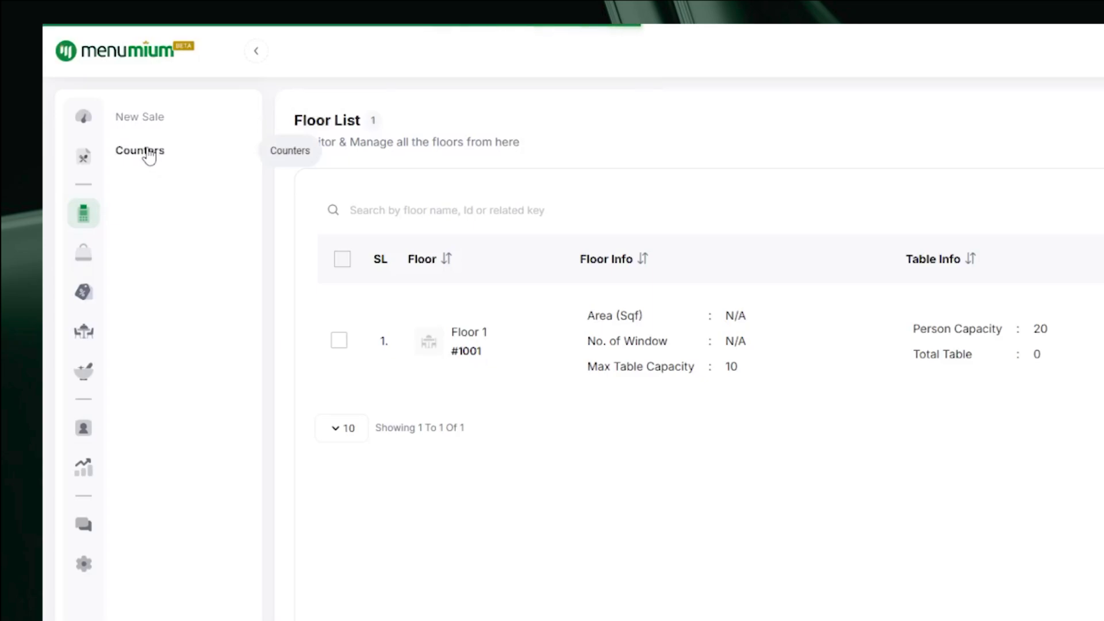
left_click(141, 151)
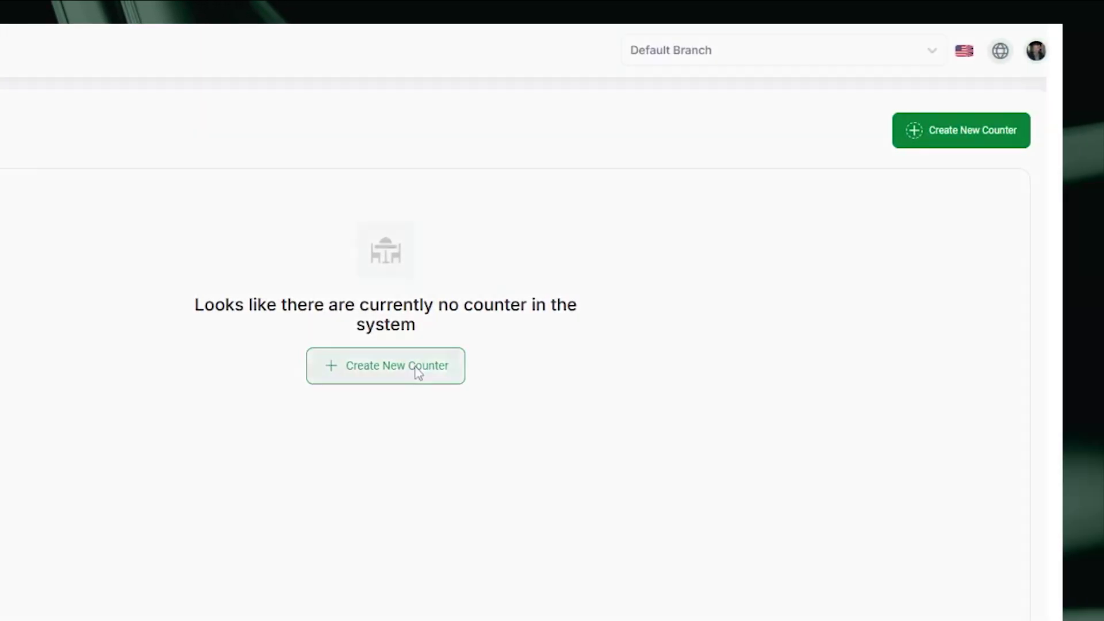
Create counter 1 (#10002) using the suggested number, with no floor assigned
left_click(419, 373)
left_click(754, 163)
left_click(780, 214)
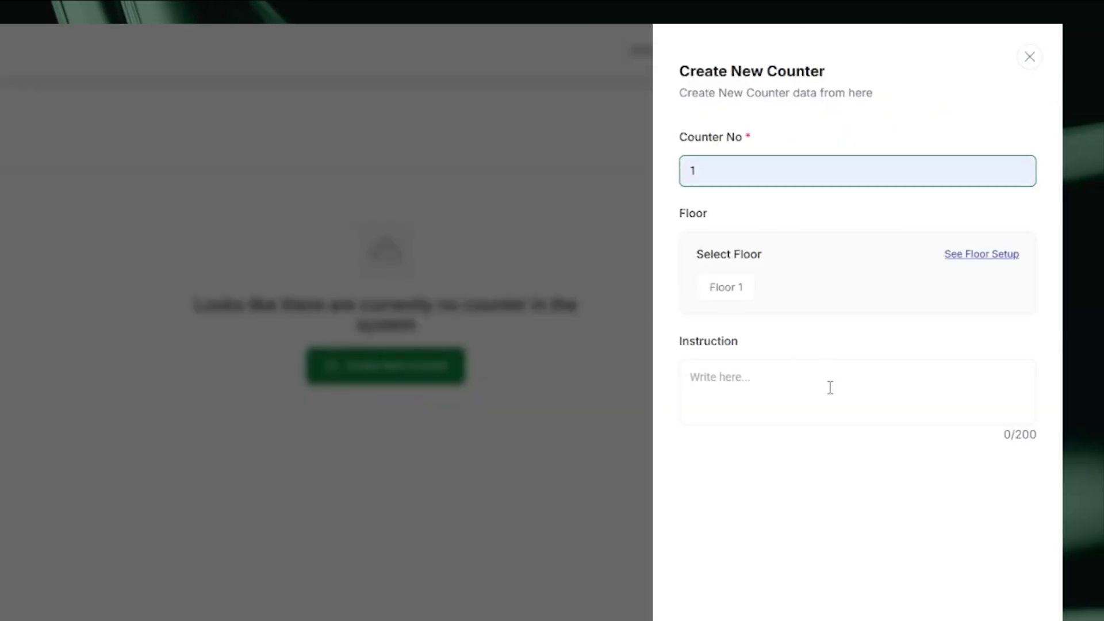
left_click(900, 559)
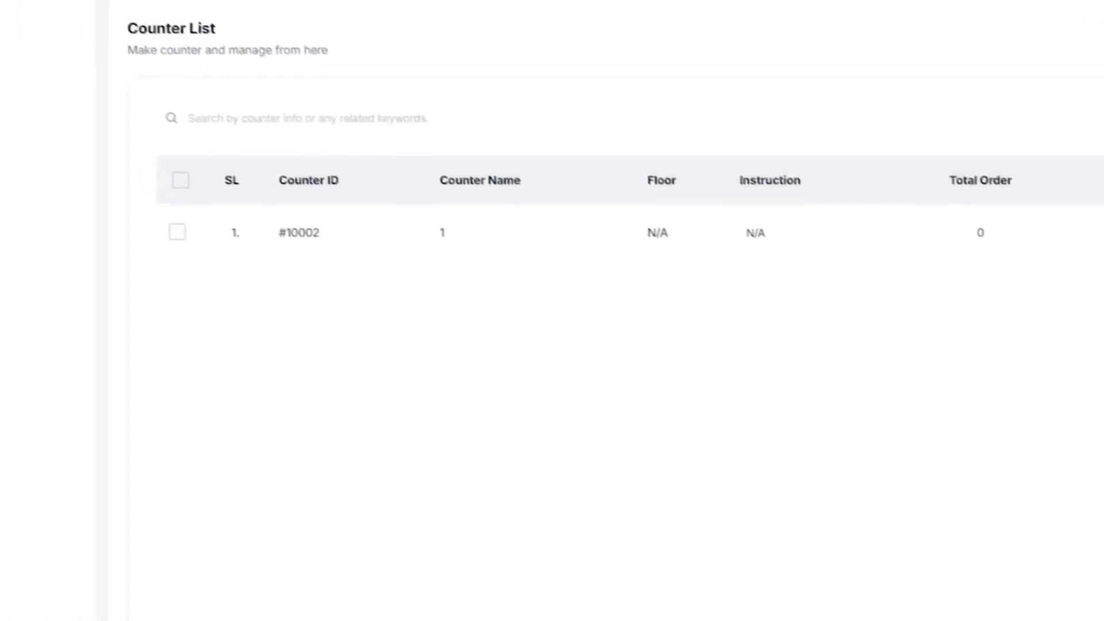
left_click(178, 127)
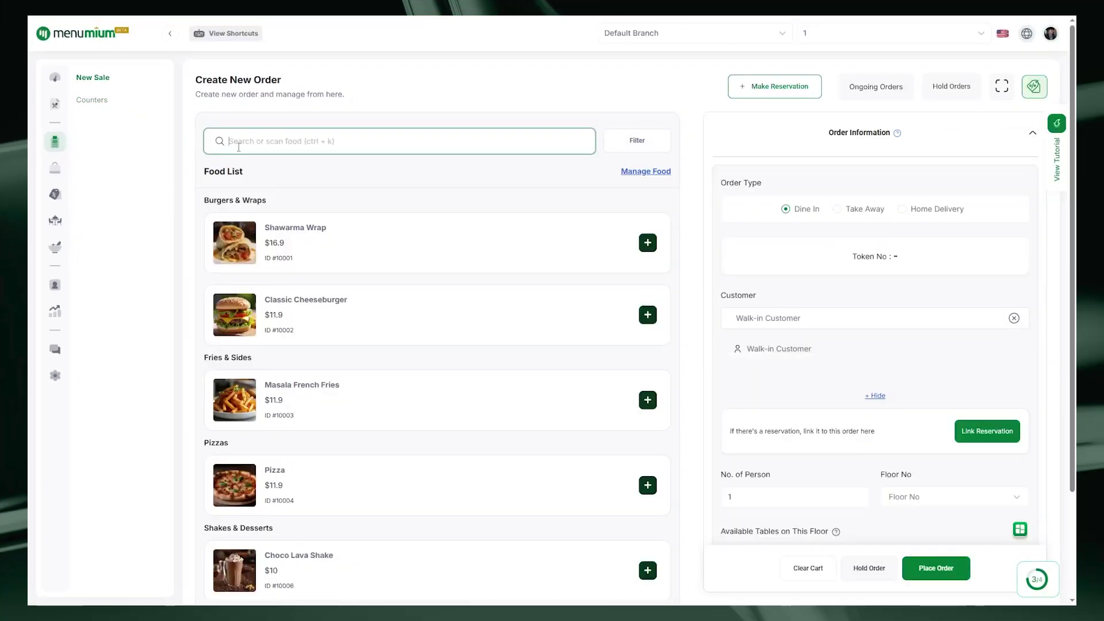
Add one Classic Cheeseburger from the food list to the new order's cart
scroll(440, 287, "down", 3)
scroll(444, 304, "up", 3)
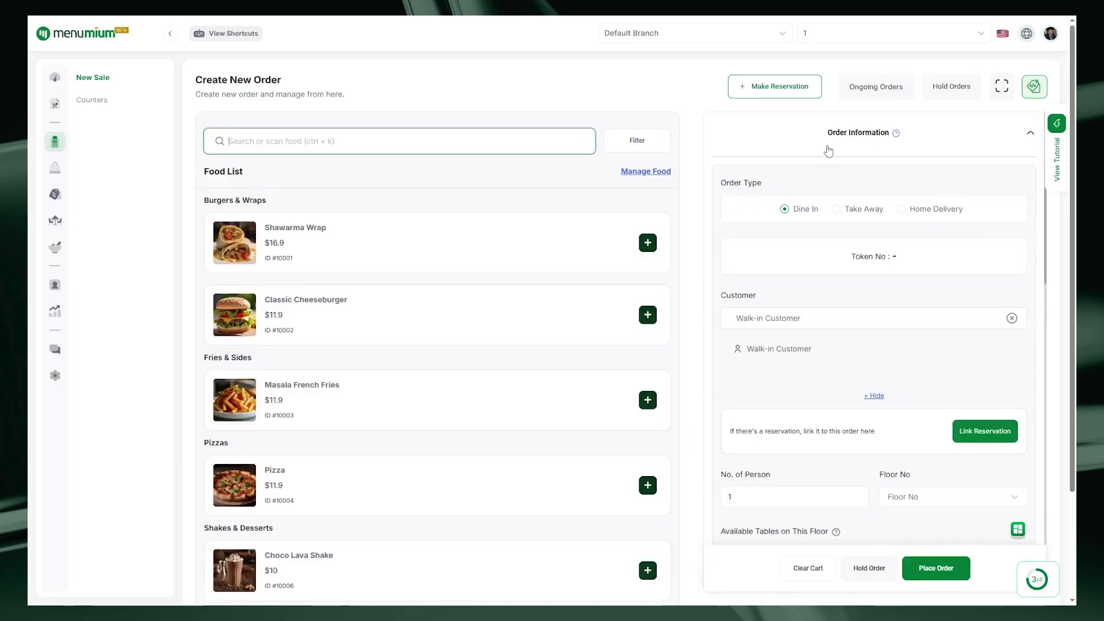
scroll(857, 275, "down", 10)
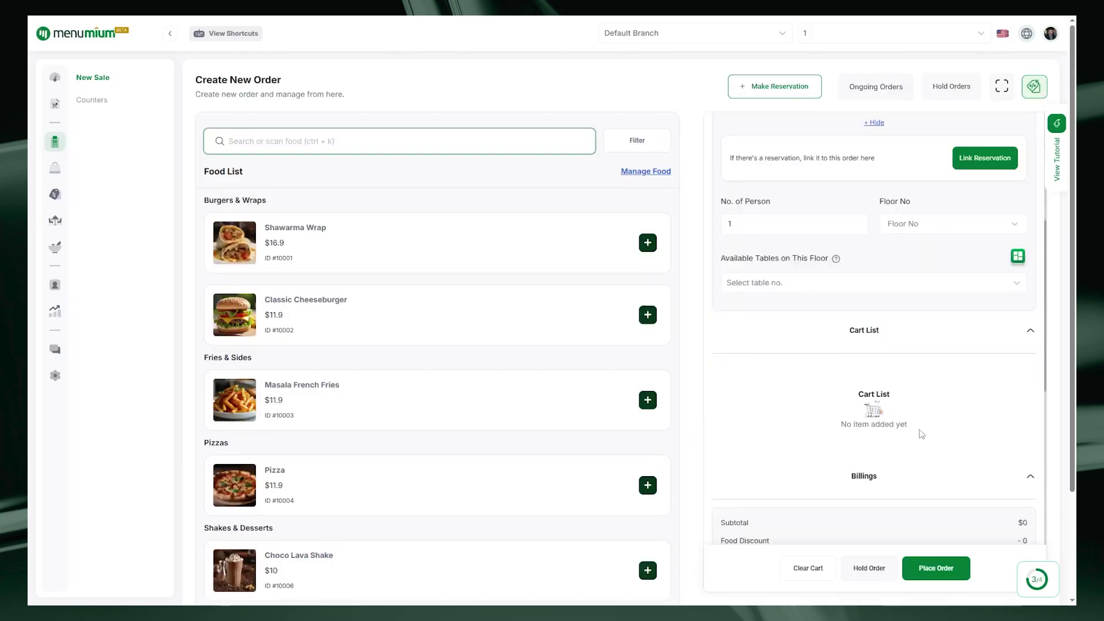
scroll(891, 468, "up", 10)
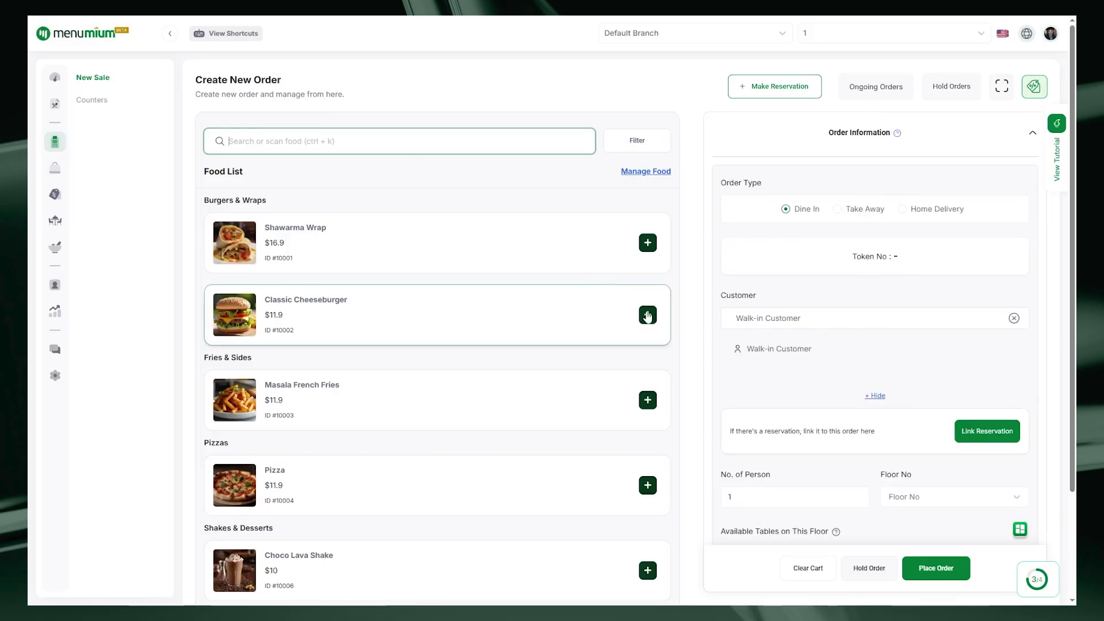
left_click(647, 314)
left_click(645, 426)
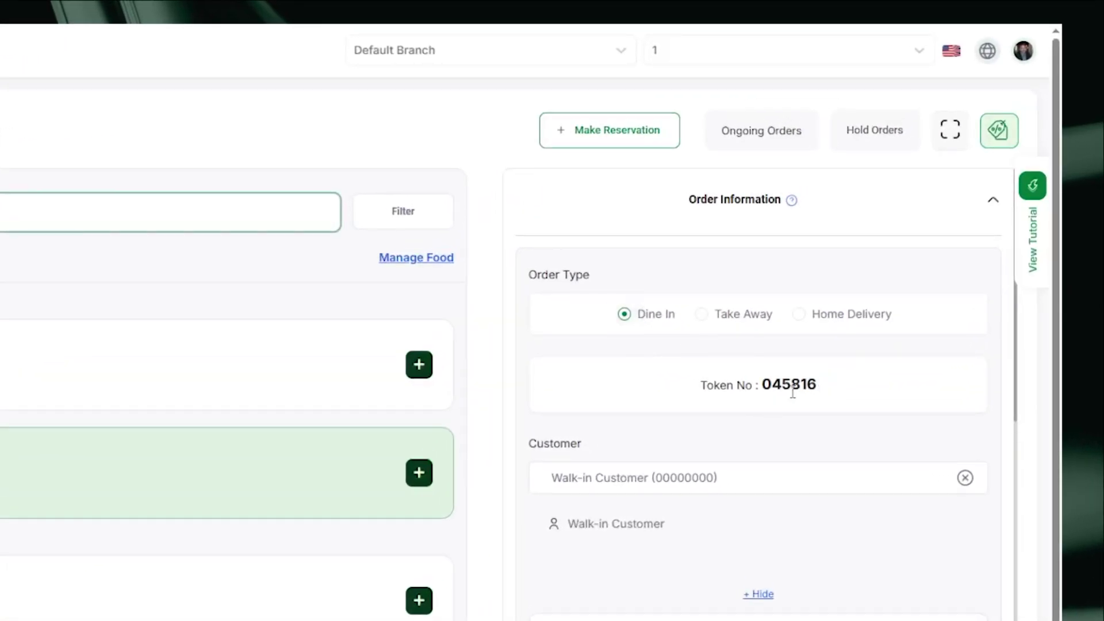
Replace the walk-in customer with a new customer, entering their full name, US phone number and e-mail
left_click(739, 479)
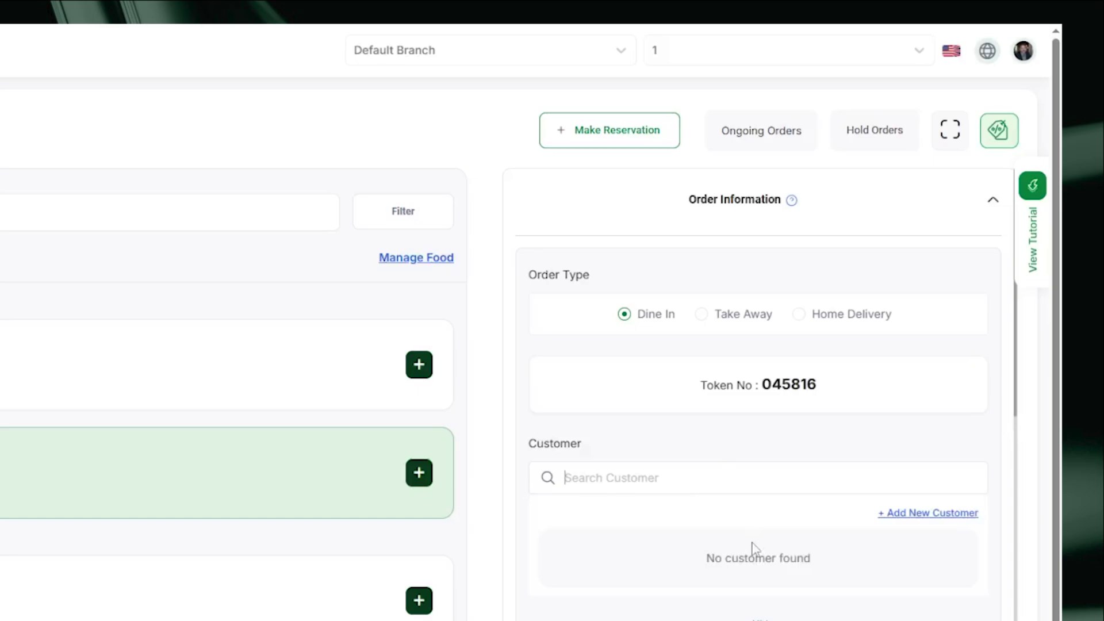
left_click(933, 513)
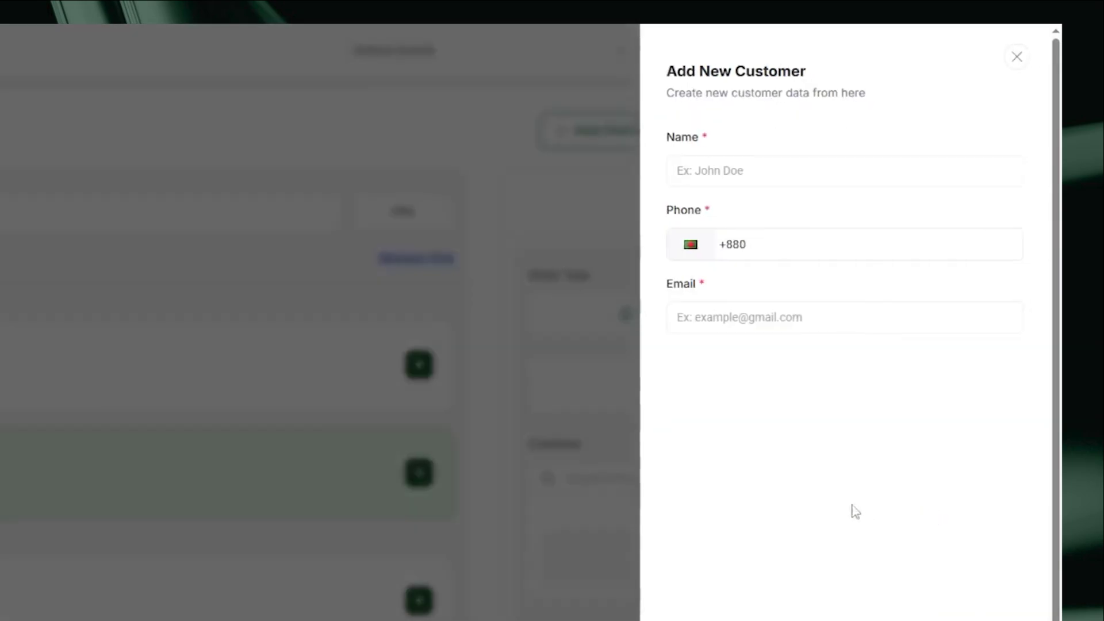
left_click(719, 164)
left_click(777, 245)
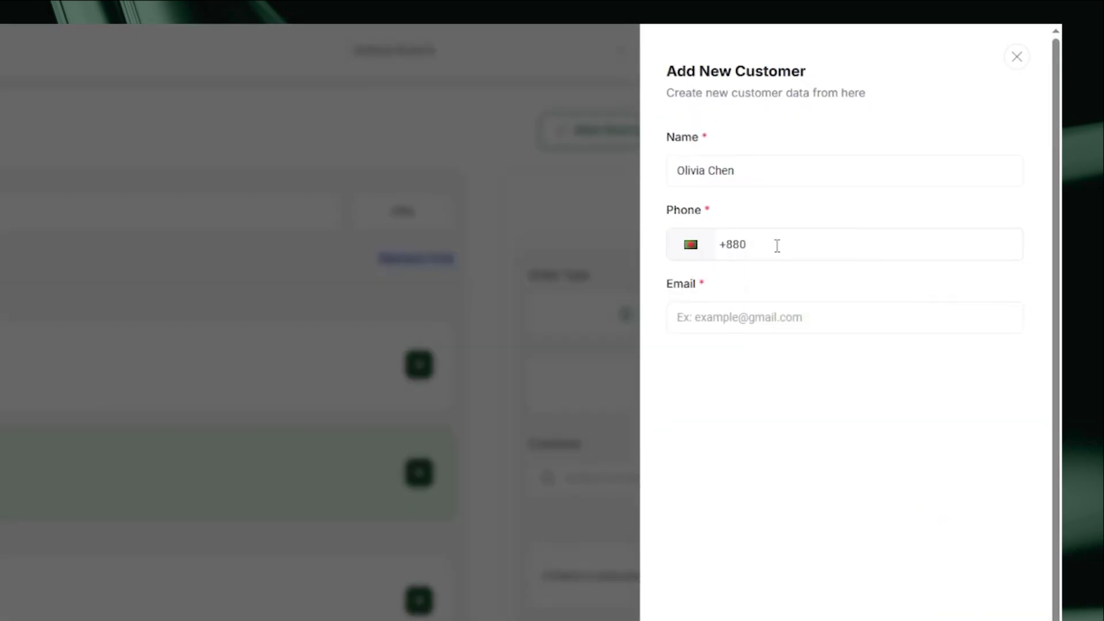
left_click_drag(777, 246, 721, 251)
left_click(749, 315)
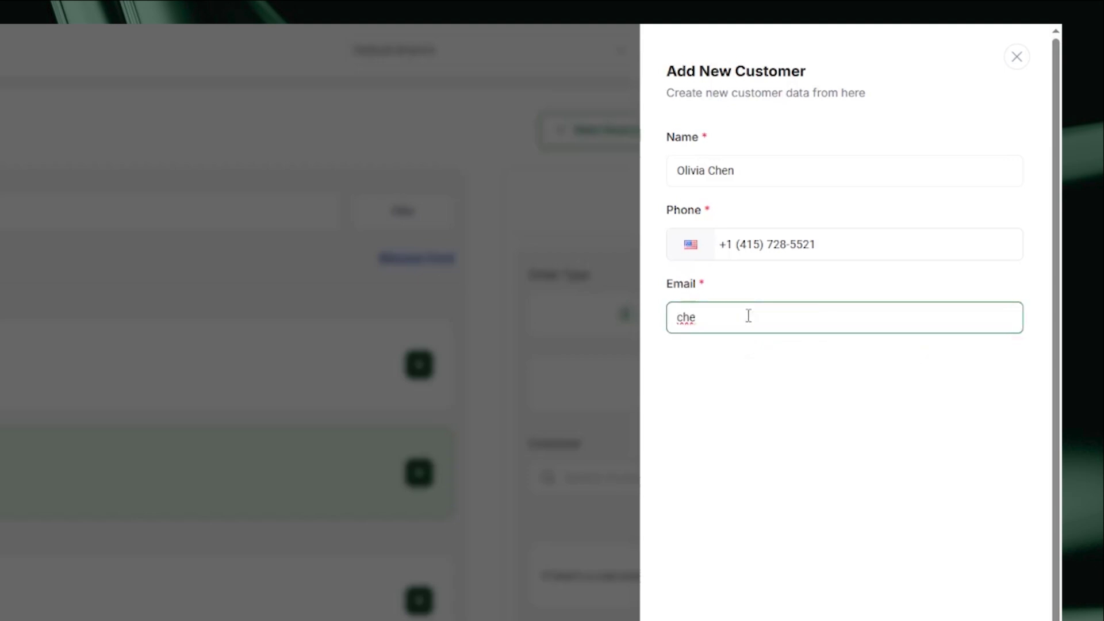
key("Return")
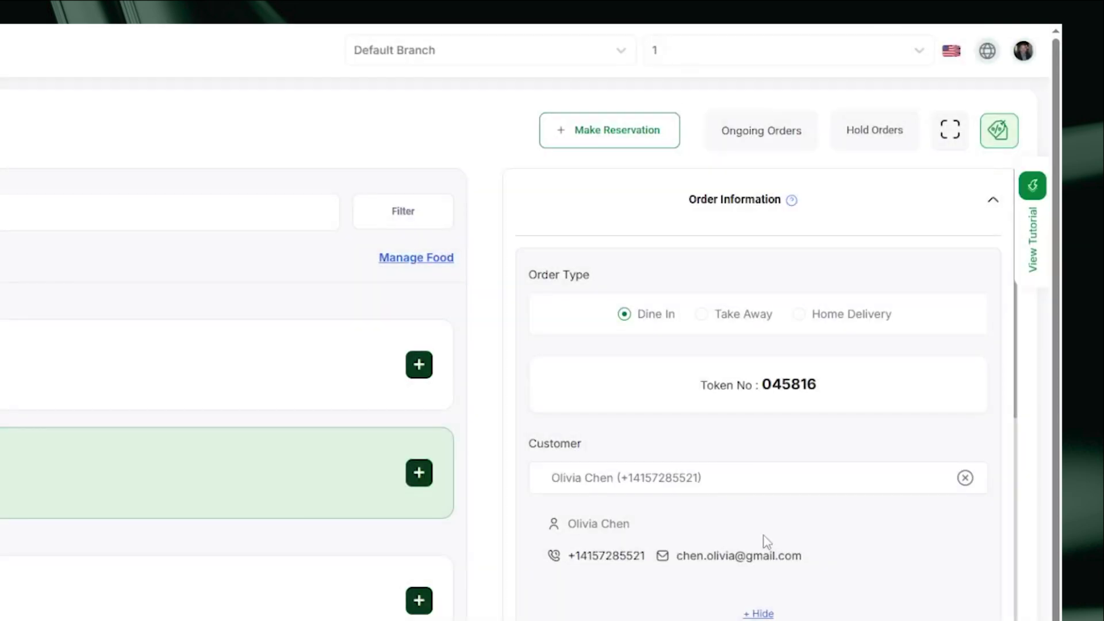
scroll(767, 415, "down", 5)
Seat the order on Floor 1 without a table and check the $21.9 billing subtotal
scroll(661, 343, "down", 1)
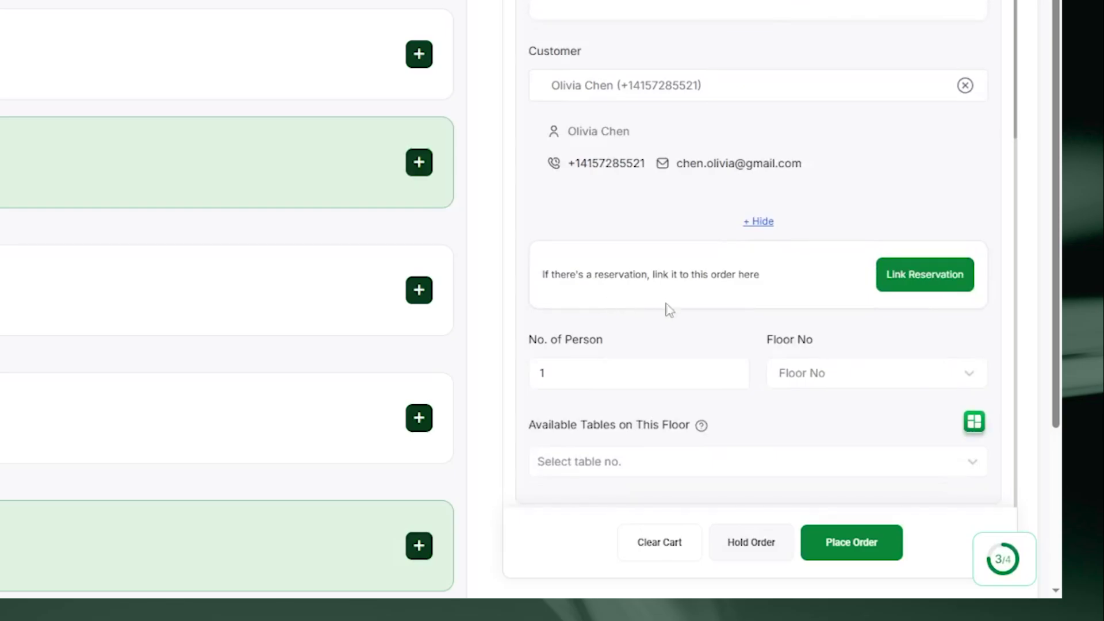
scroll(716, 336, "down", 1)
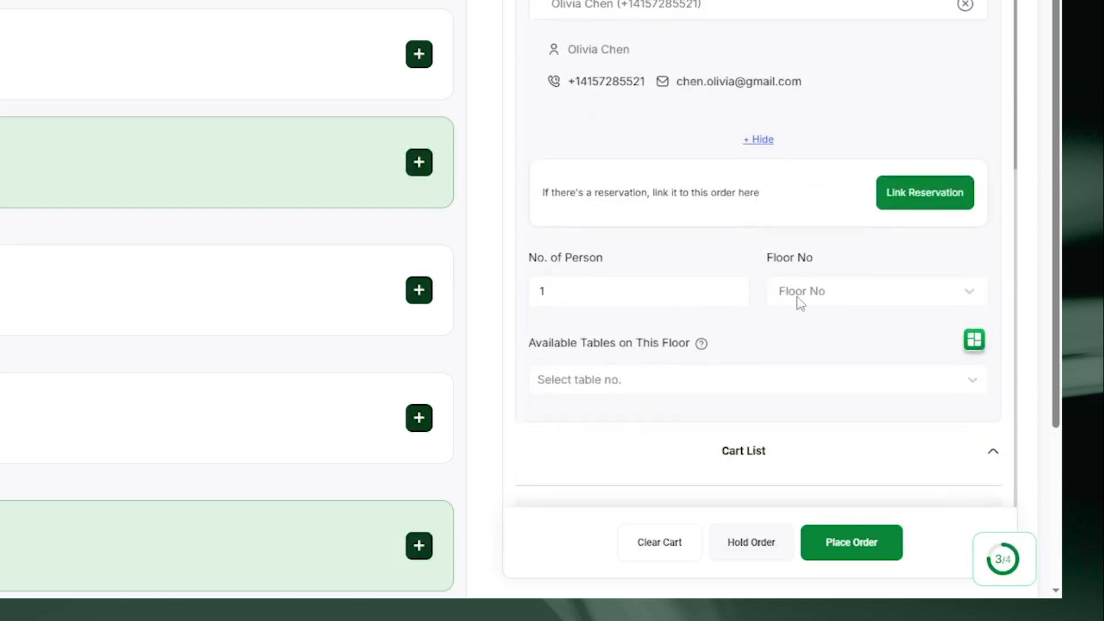
left_click(802, 304)
left_click(824, 337)
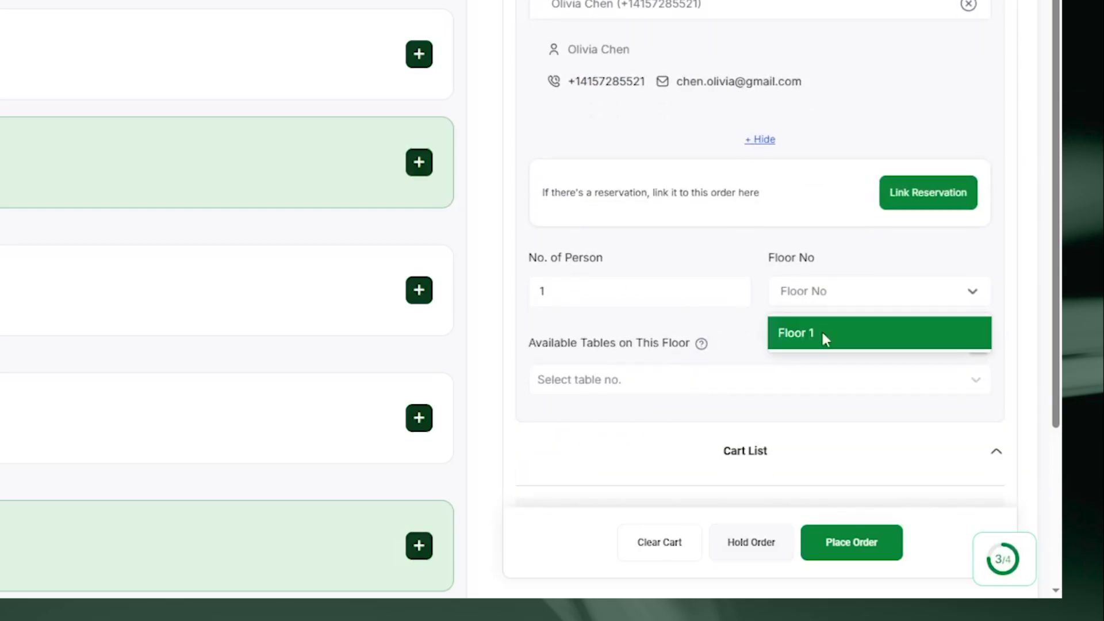
left_click(748, 227)
scroll(816, 242, "down", 3)
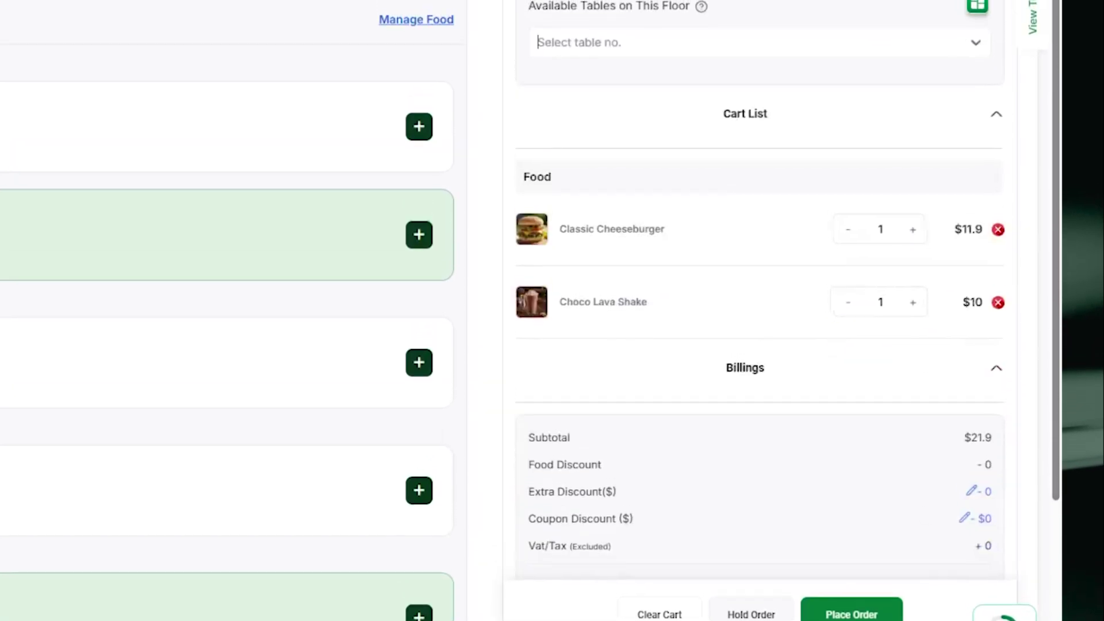
scroll(701, 344, "down", 3)
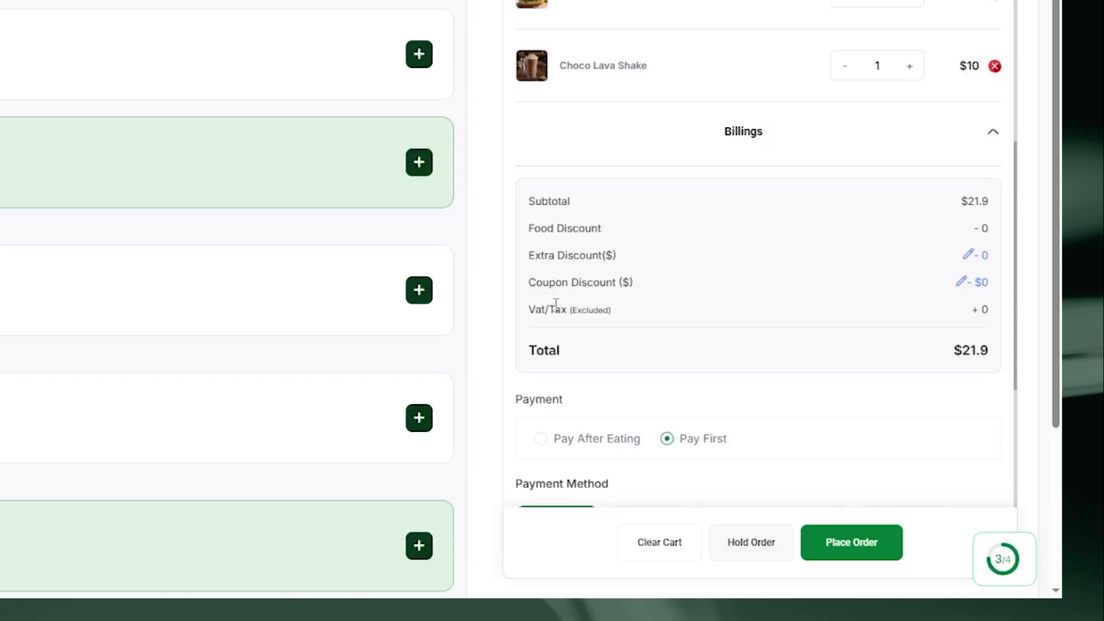
left_click(978, 255)
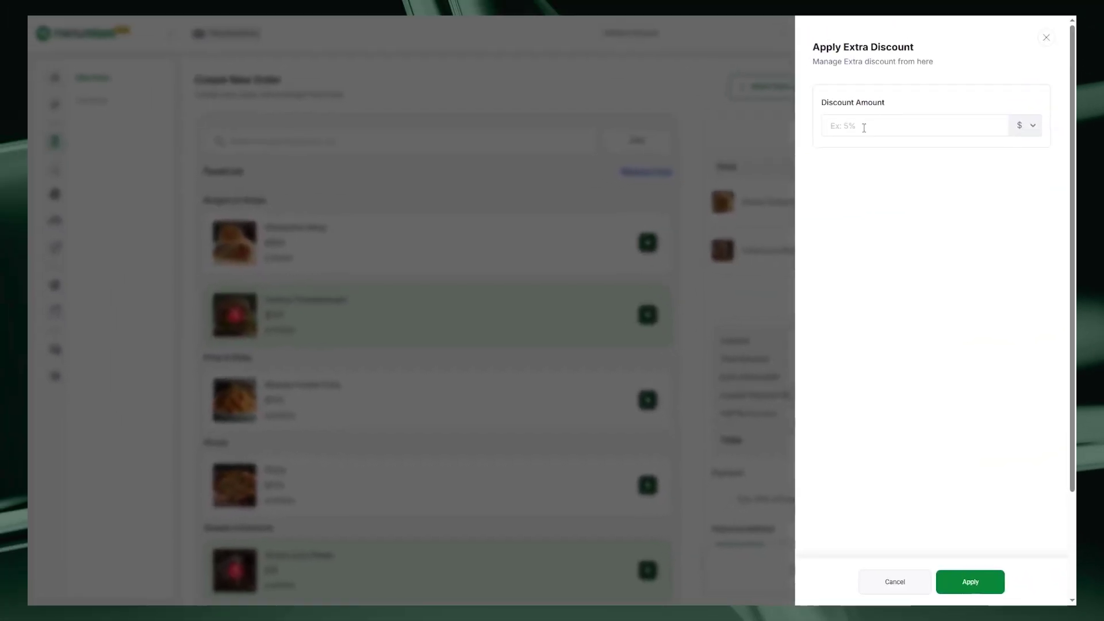
Apply a $5 dollar-based extra discount, lowering the total to $16.9
left_click(864, 127)
type("5")
left_click(1025, 166)
left_click(970, 581)
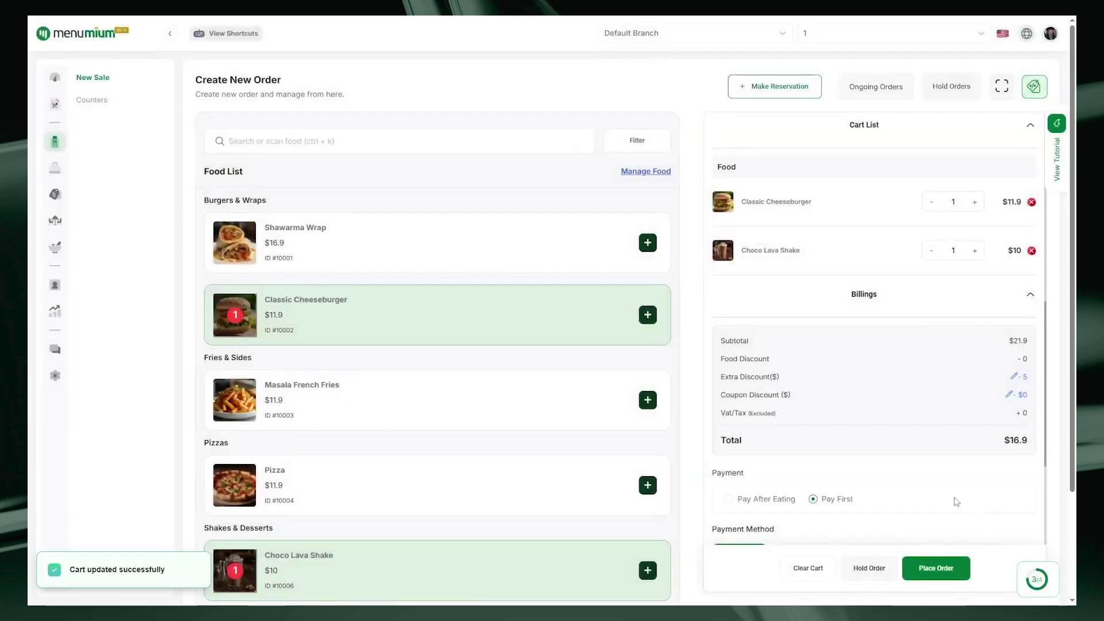
scroll(957, 501, "down", 4)
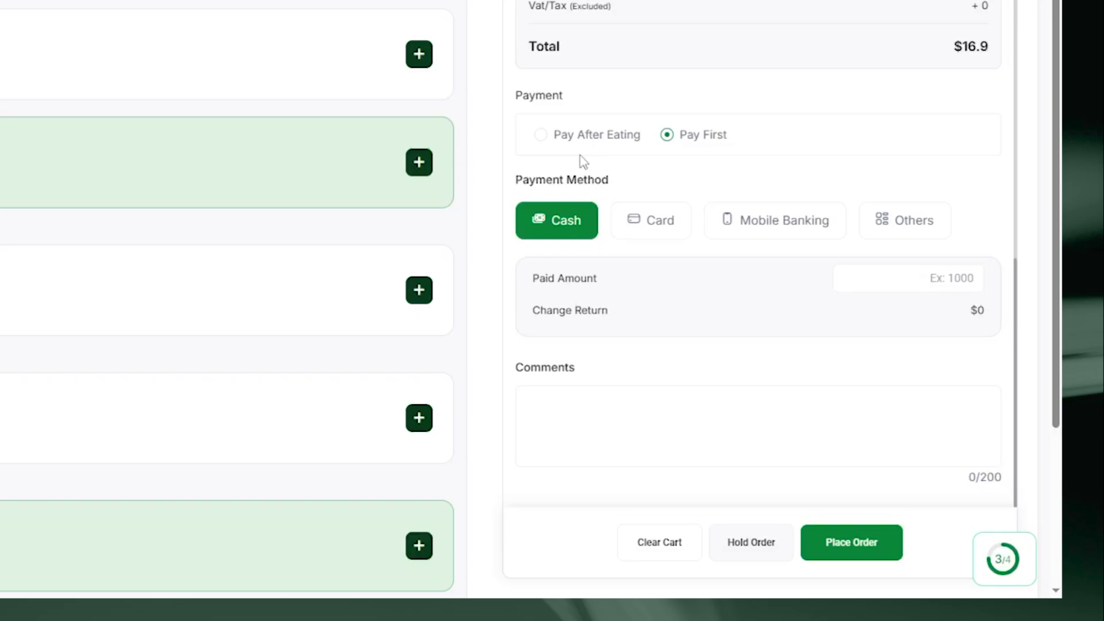
Place the order with $20 cash paid and print the full invoice
left_click(918, 276)
type("20")
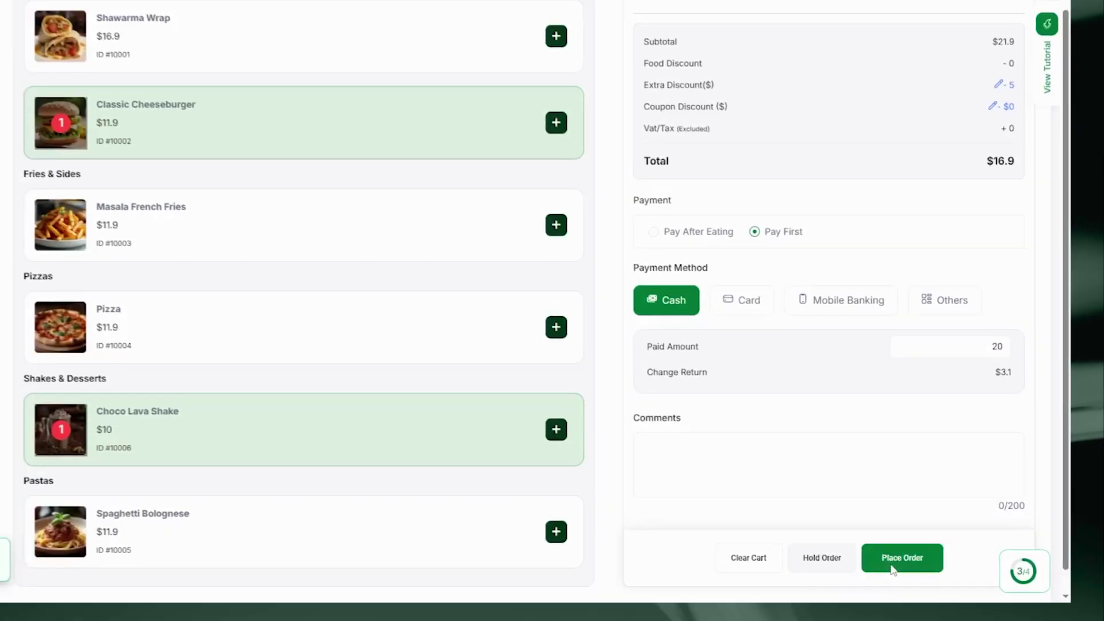
left_click(893, 568)
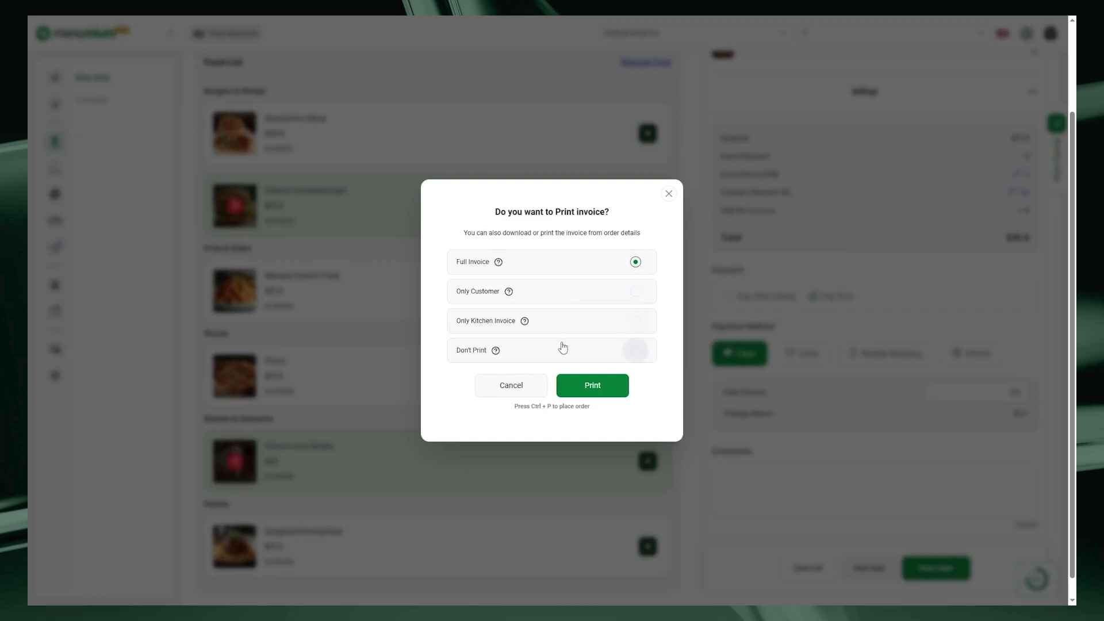
left_click(581, 390)
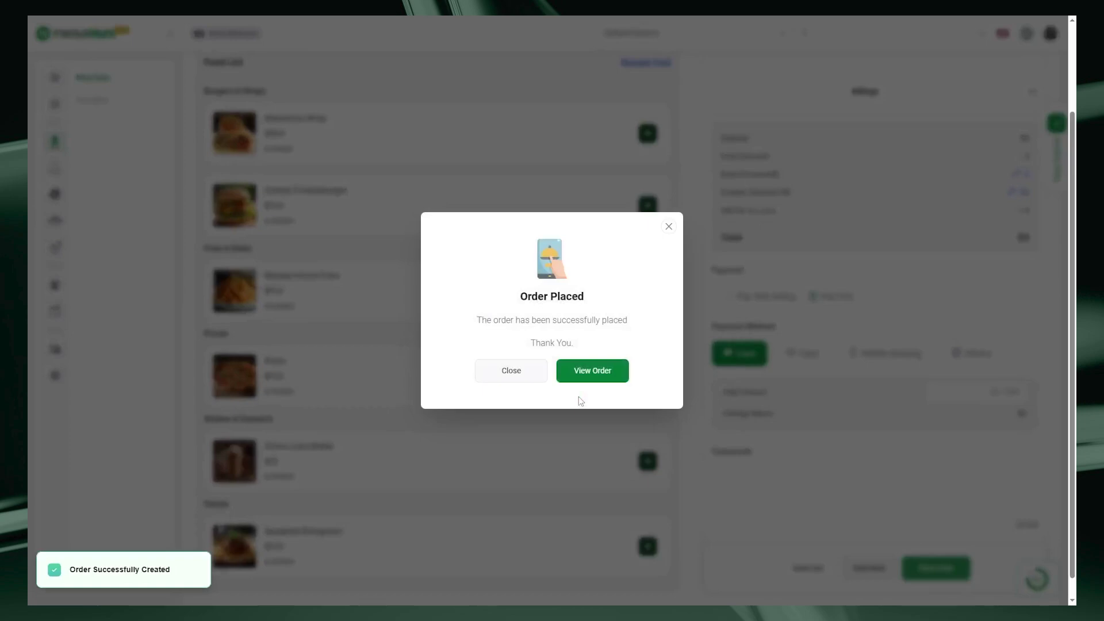
View the placed order's details: Confirmed, $16.9 total, $3.10 change
left_click(581, 373)
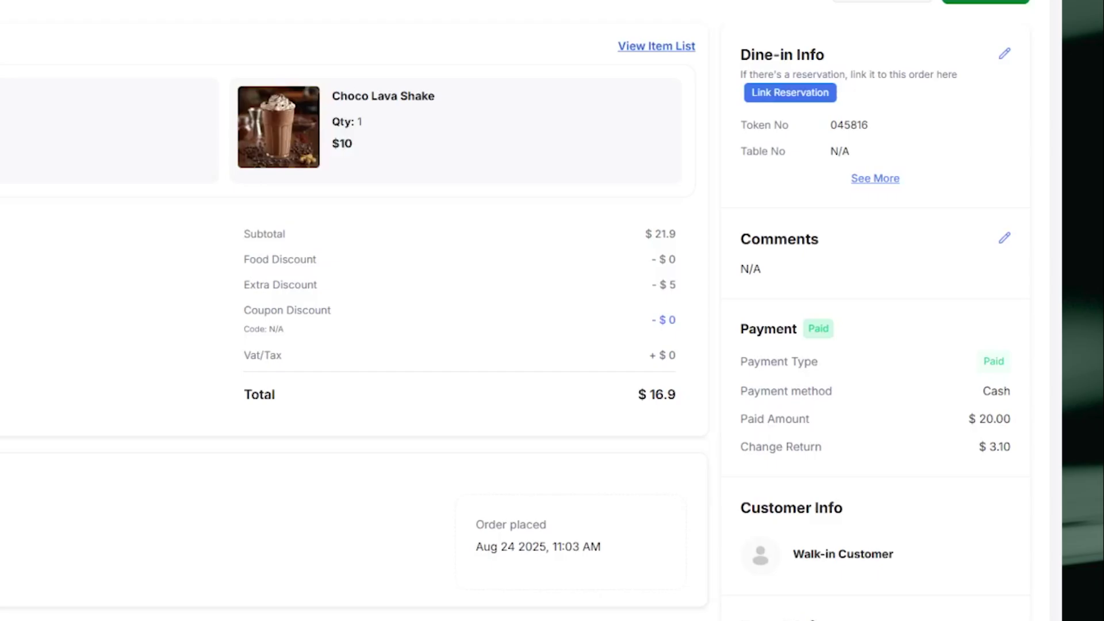
Change the placed order's status from Confirmed to Eating
left_click(893, 127)
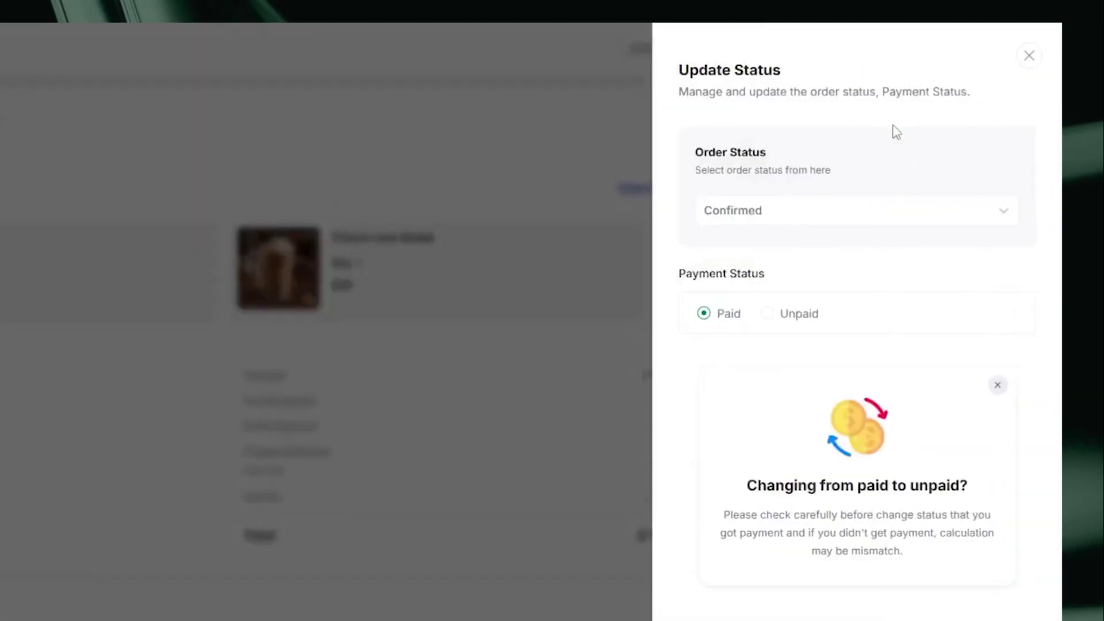
left_click(794, 218)
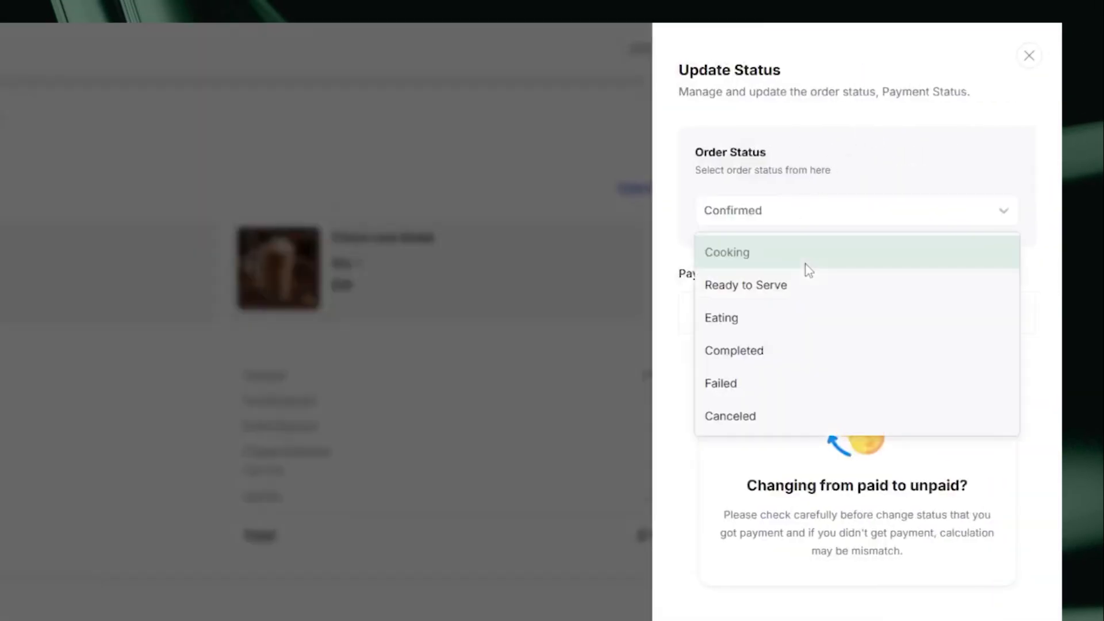
left_click(773, 334)
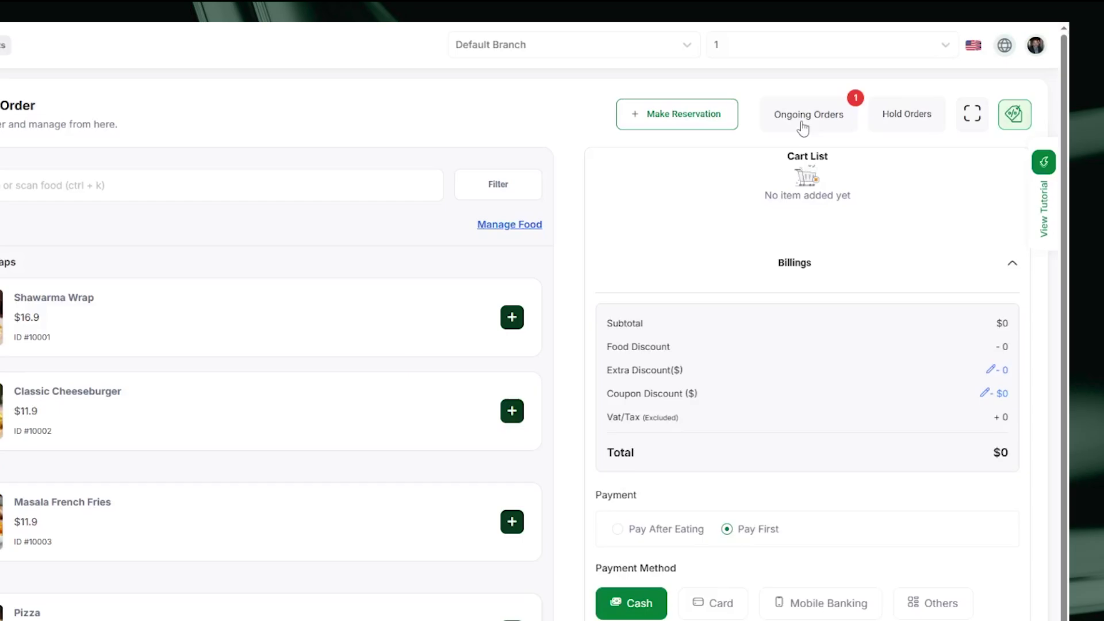
Change the dine-in order's status from Eating to Completed in Ongoing Orders and close the list
left_click(811, 118)
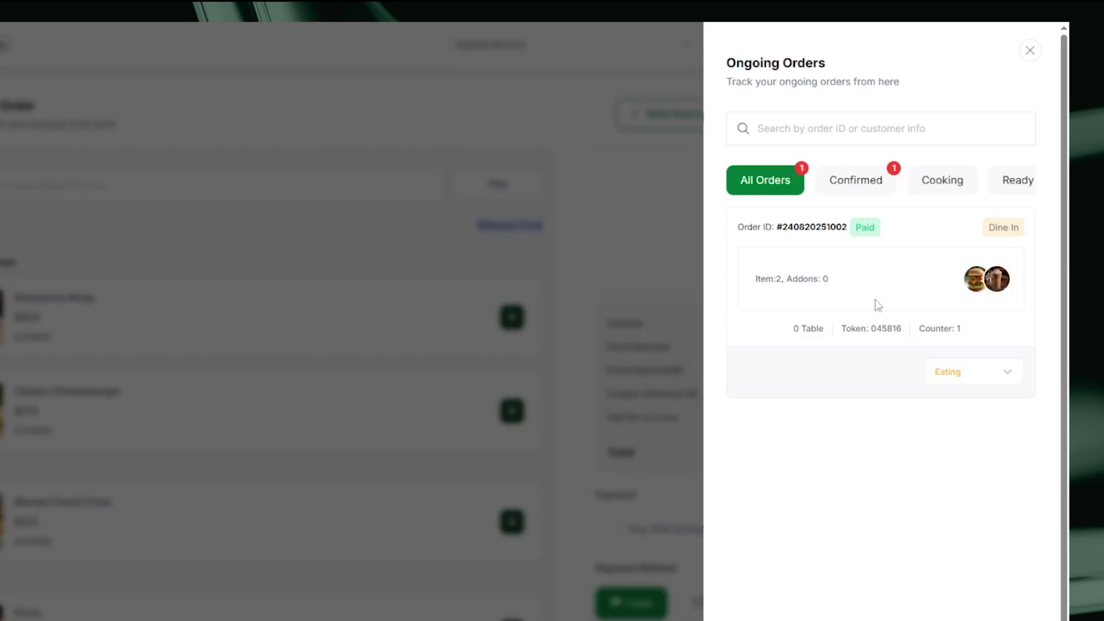
left_click(979, 373)
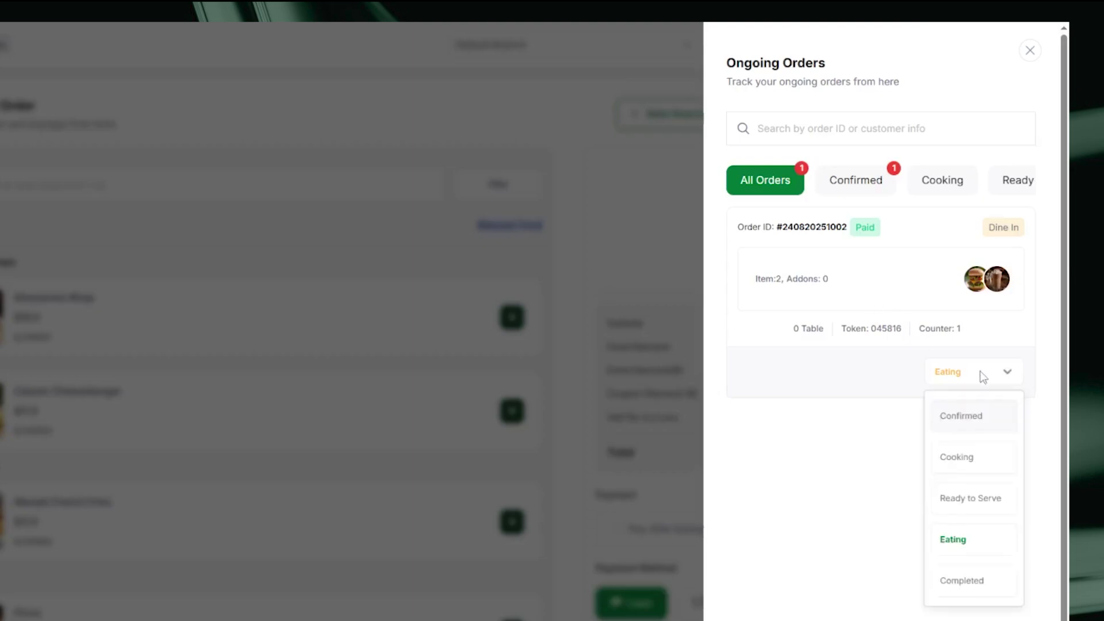
left_click(960, 582)
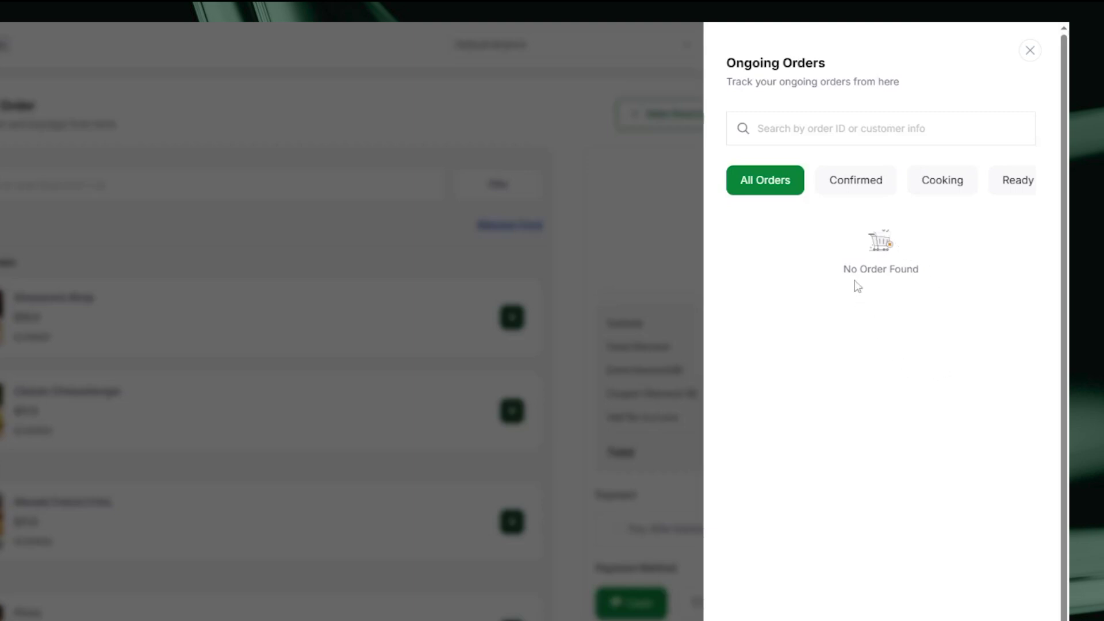
left_click(1030, 51)
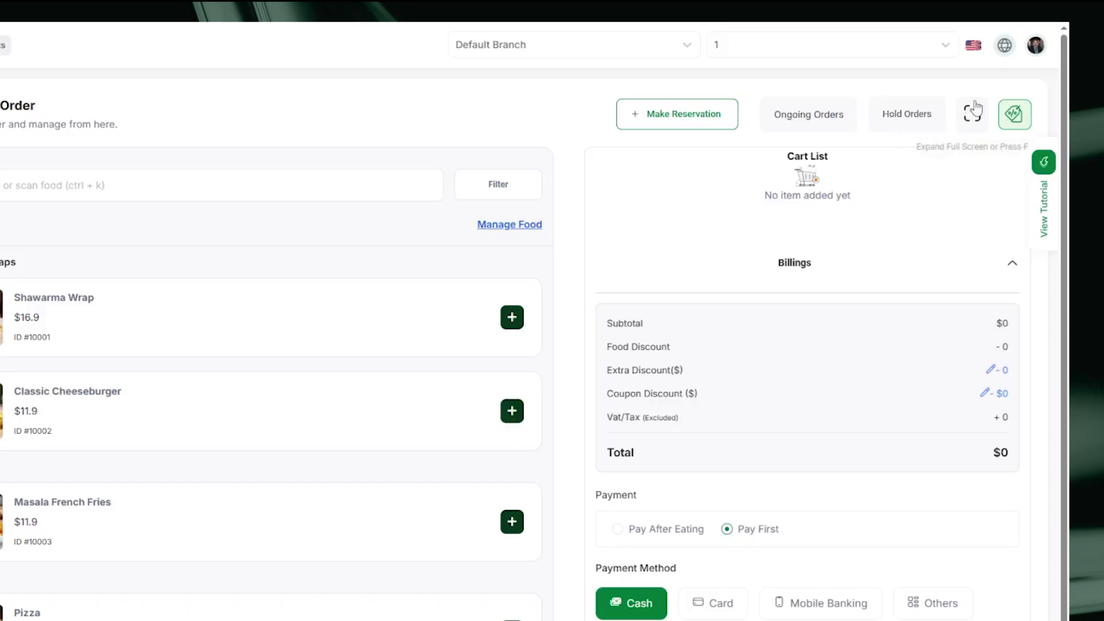
Glance at the available offers, then add one Classic Cheeseburger to the cart
left_click(1014, 114)
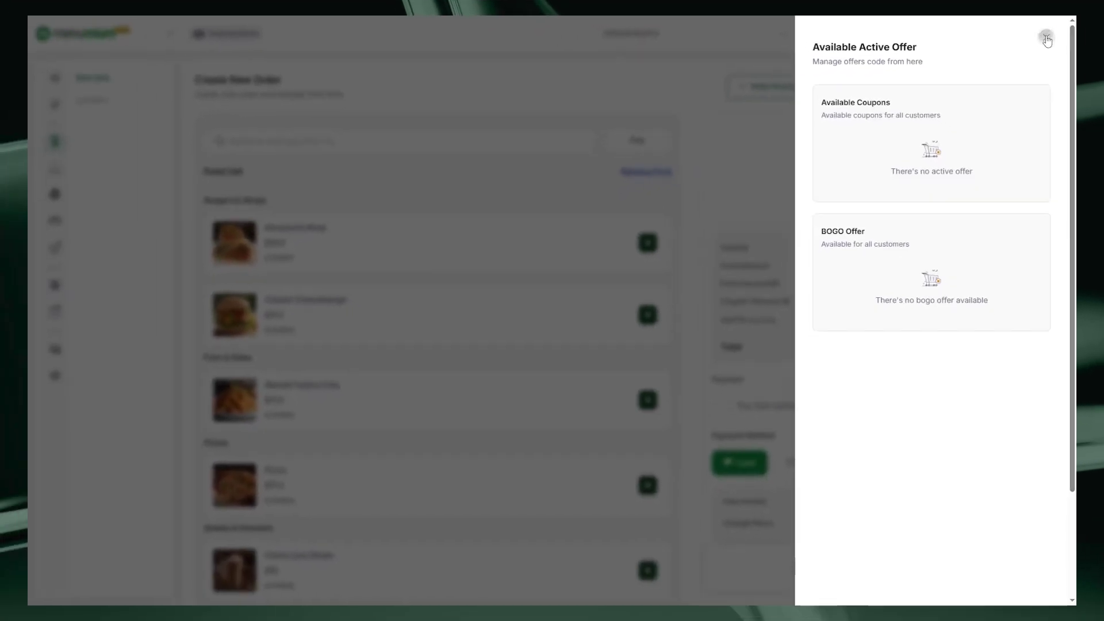
left_click(1046, 38)
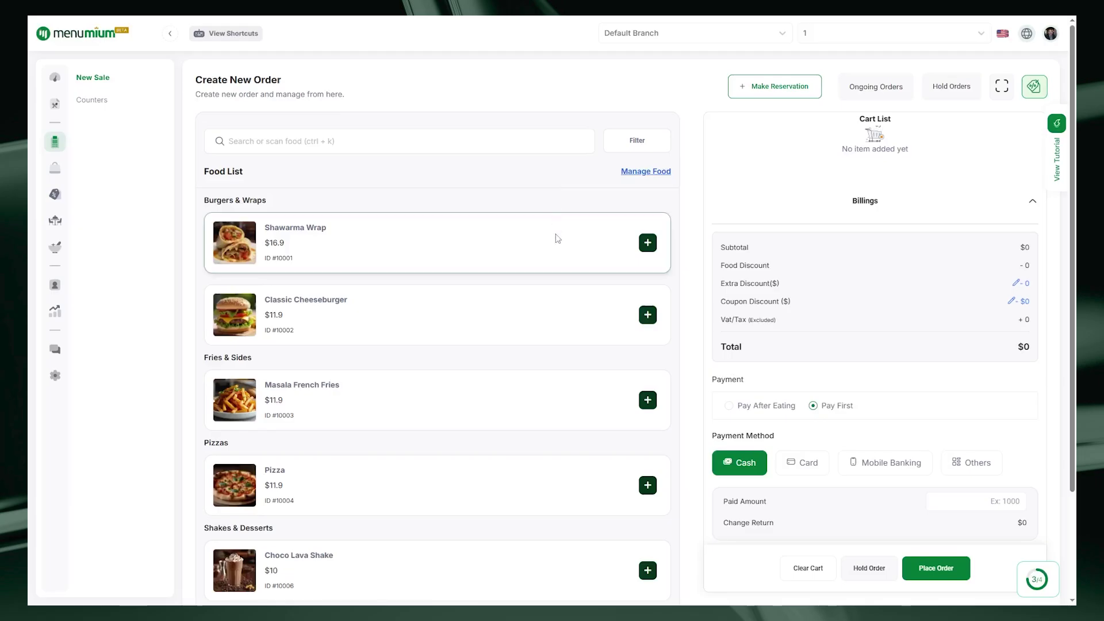
left_click(649, 314)
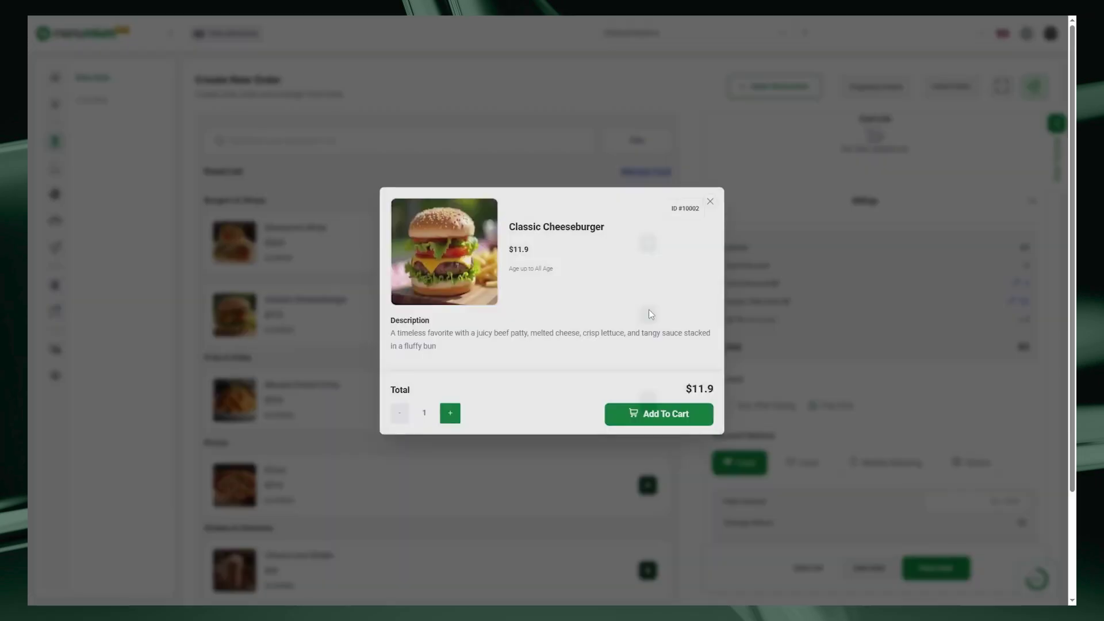
left_click(663, 416)
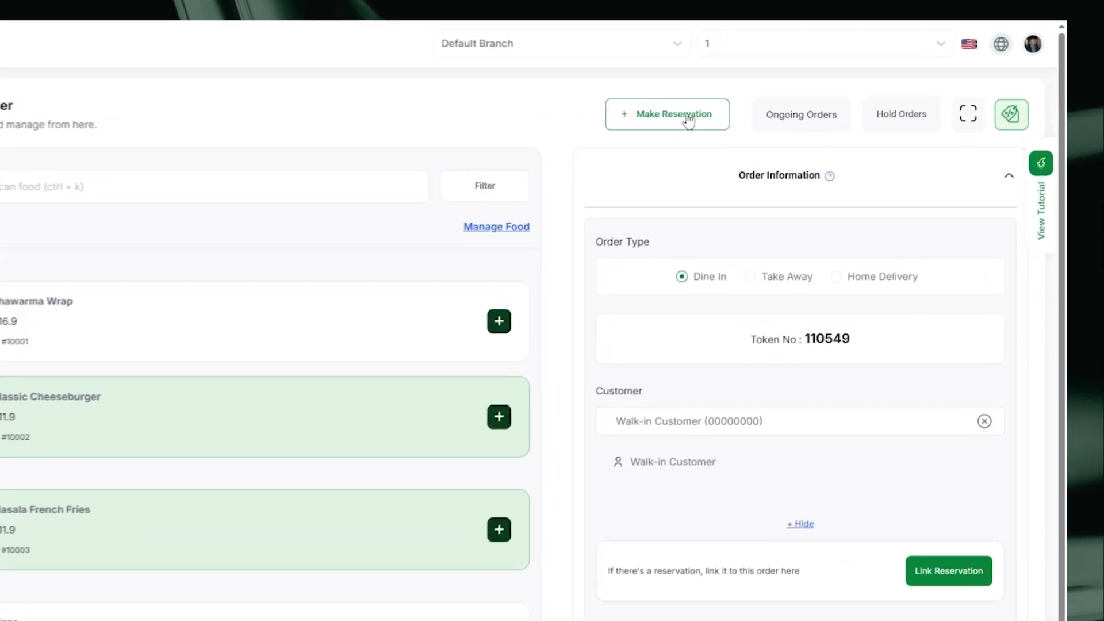
Start a reservation for Aug 25, 2025, 07:00–08:00 PM, 1 person, on Floor 1
left_click(787, 89)
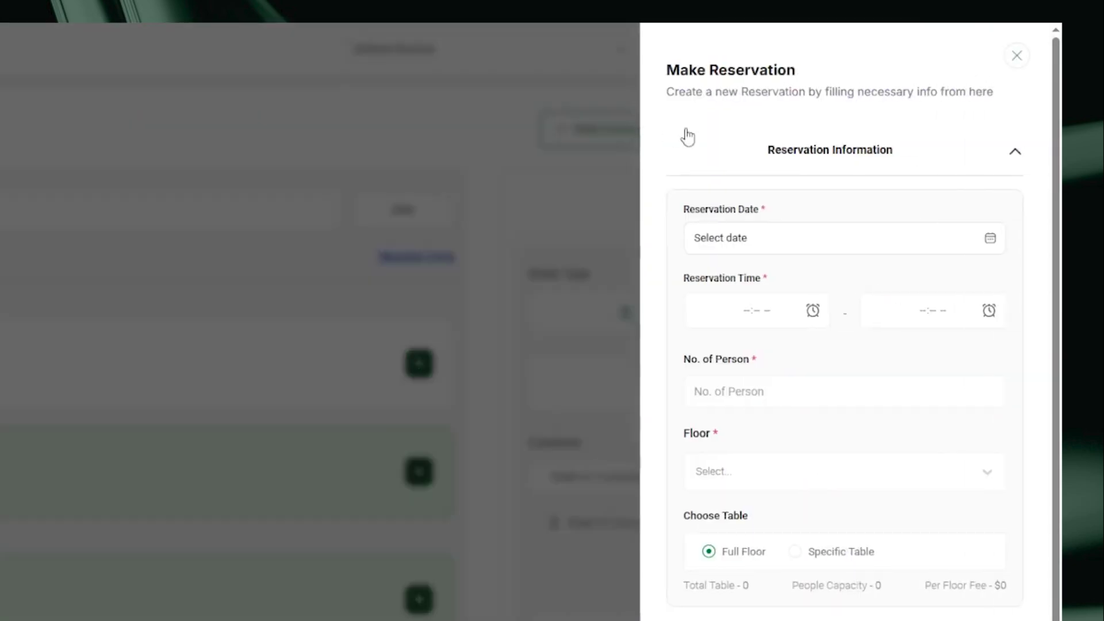
left_click(990, 239)
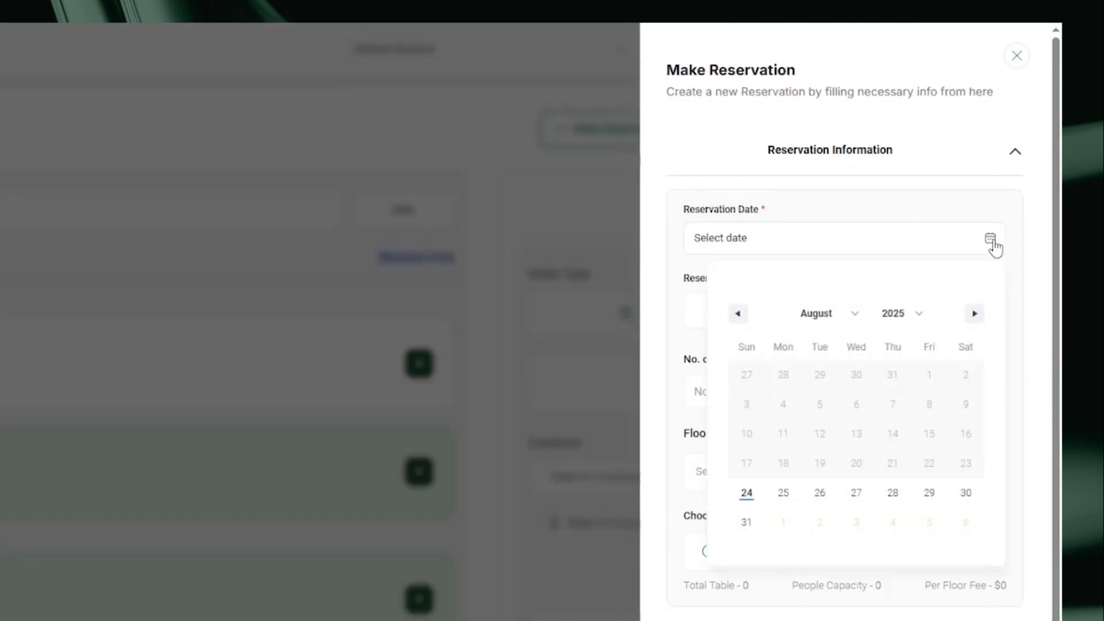
left_click(784, 493)
left_click(813, 310)
left_click(931, 376)
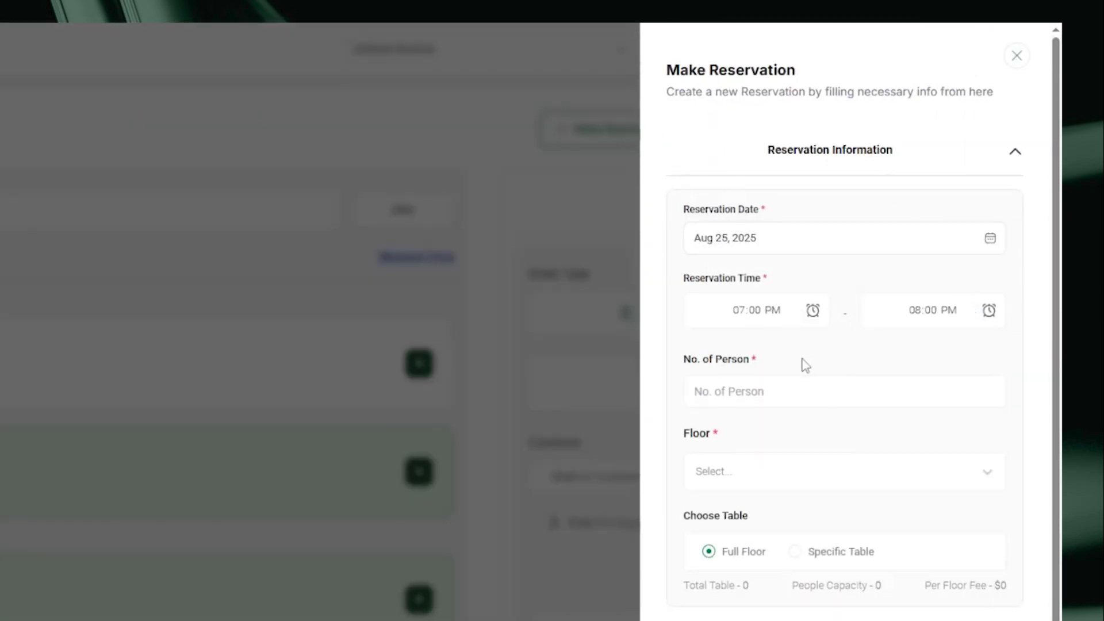
left_click(750, 391)
type("1")
left_click(730, 467)
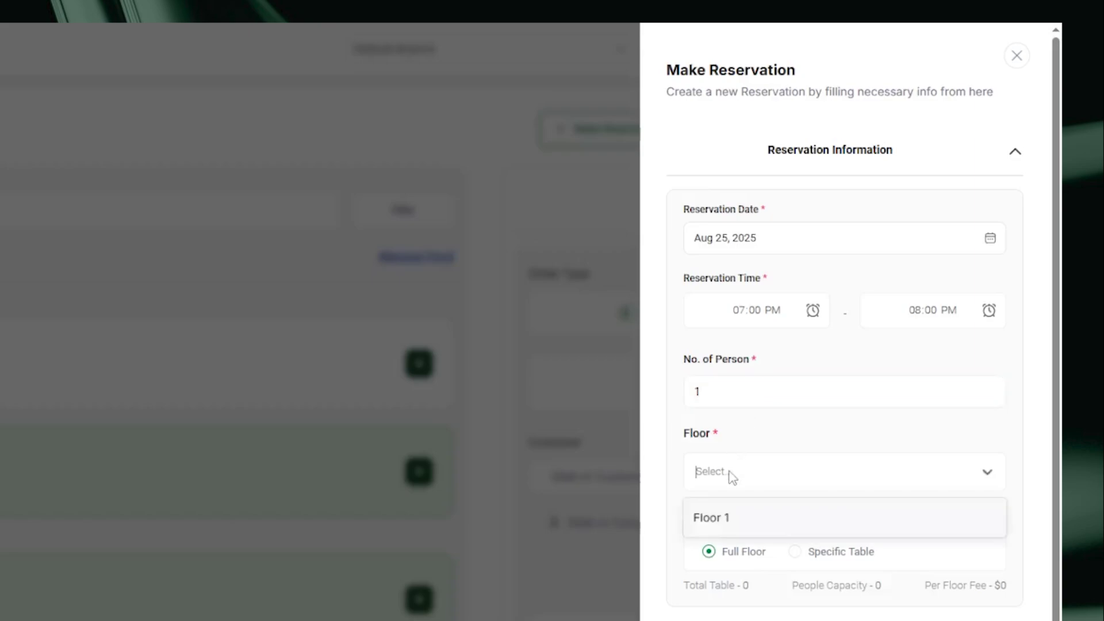
left_click(728, 517)
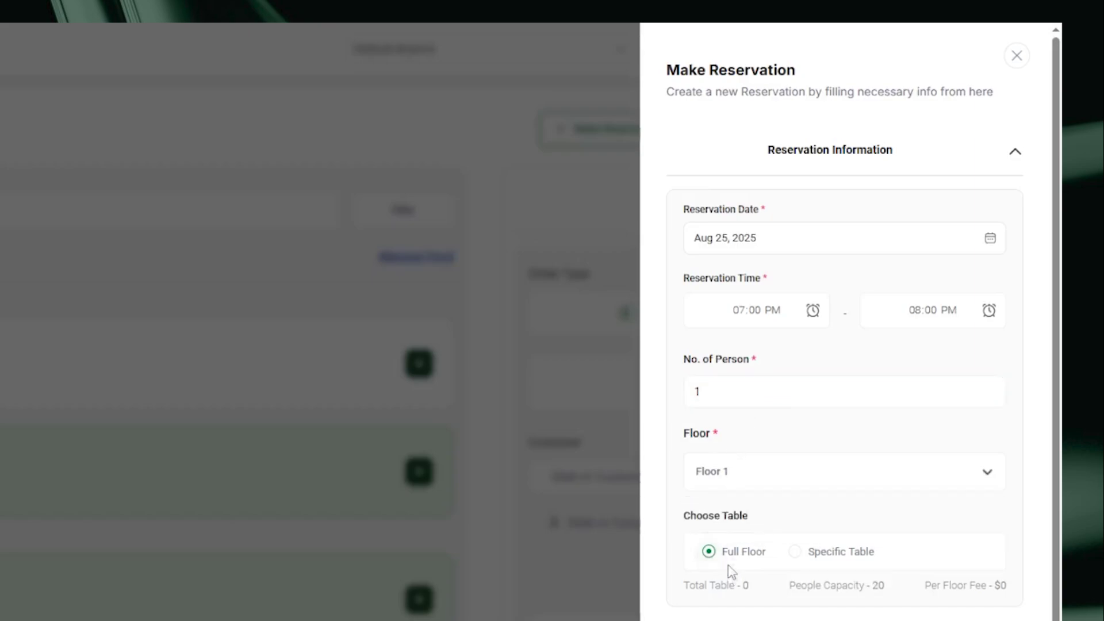
Attach the existing customer to the reservation and expand its billing details
scroll(793, 485, "down", 3)
left_click(845, 481)
scroll(916, 495, "down", 3)
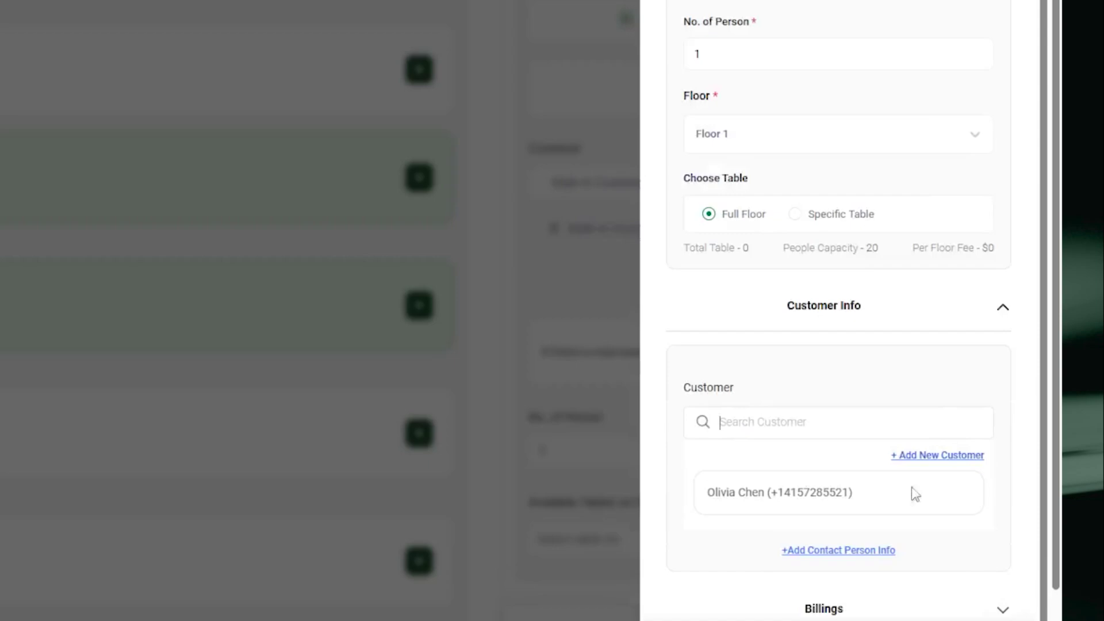
left_click(757, 494)
scroll(920, 427, "down", 2)
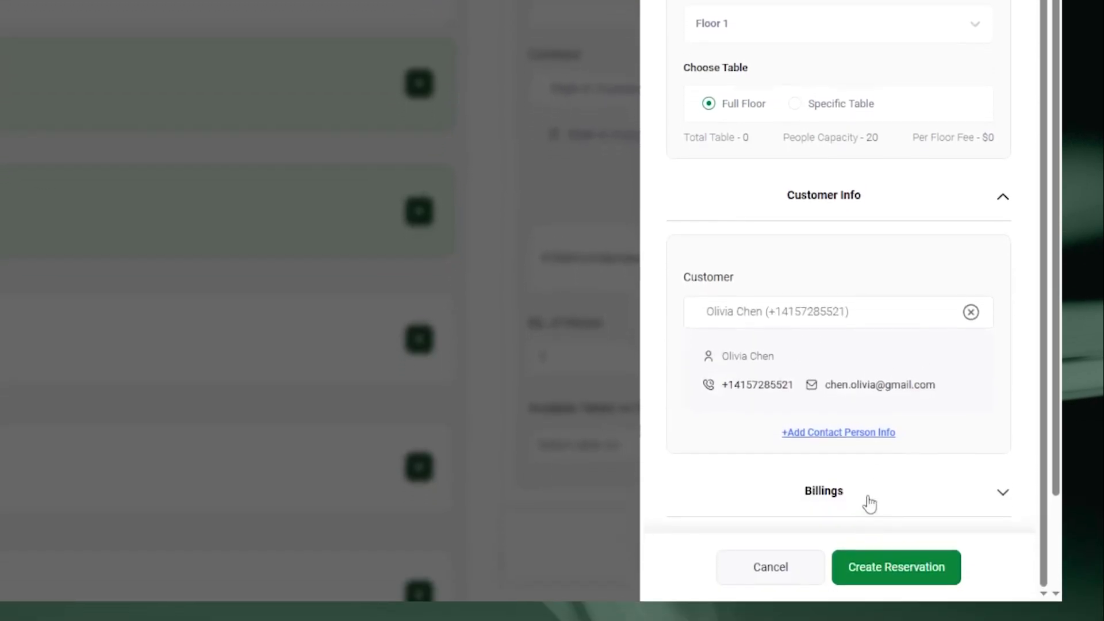
left_click(869, 501)
scroll(875, 357, "down", 5)
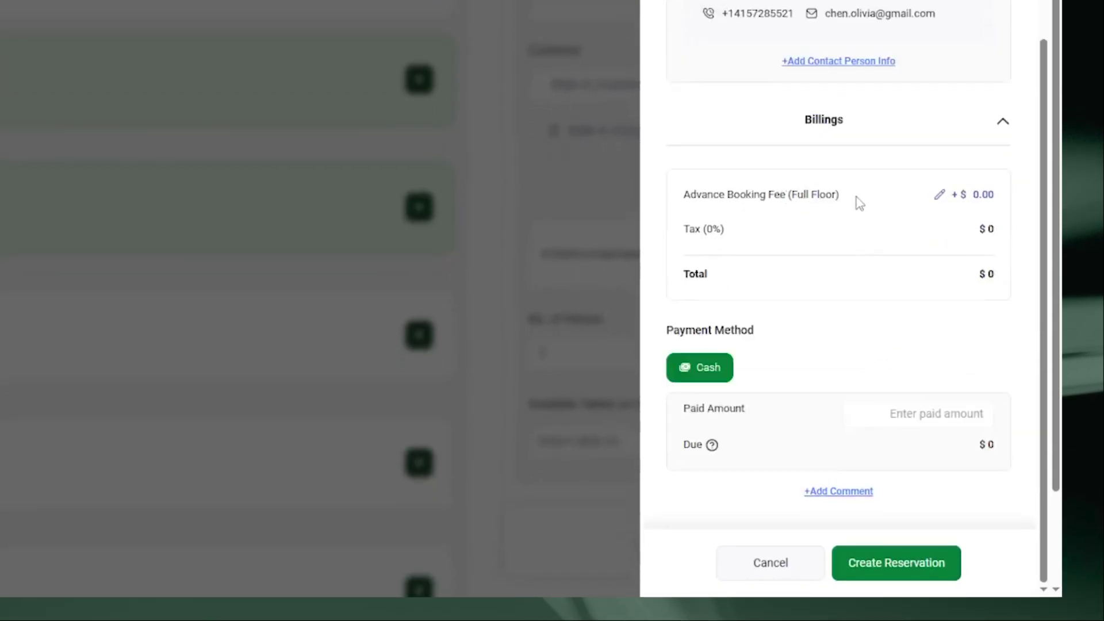
Set the advance booking fee to $10, enter $5 paid, and create the reservation
left_click(972, 199)
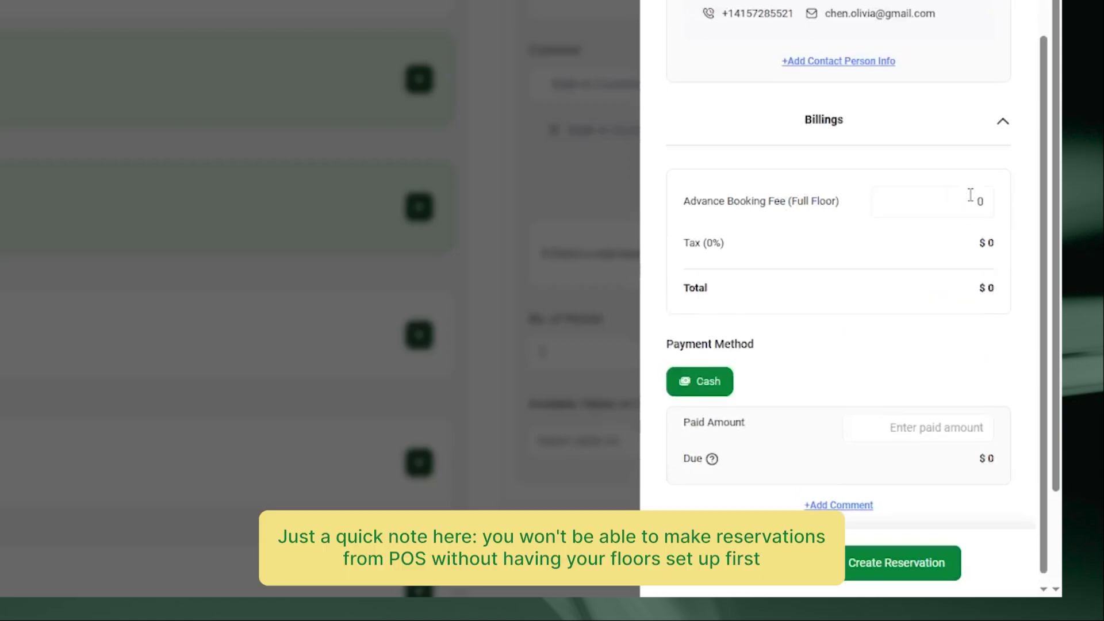
left_click(983, 202)
key("BackSpace")
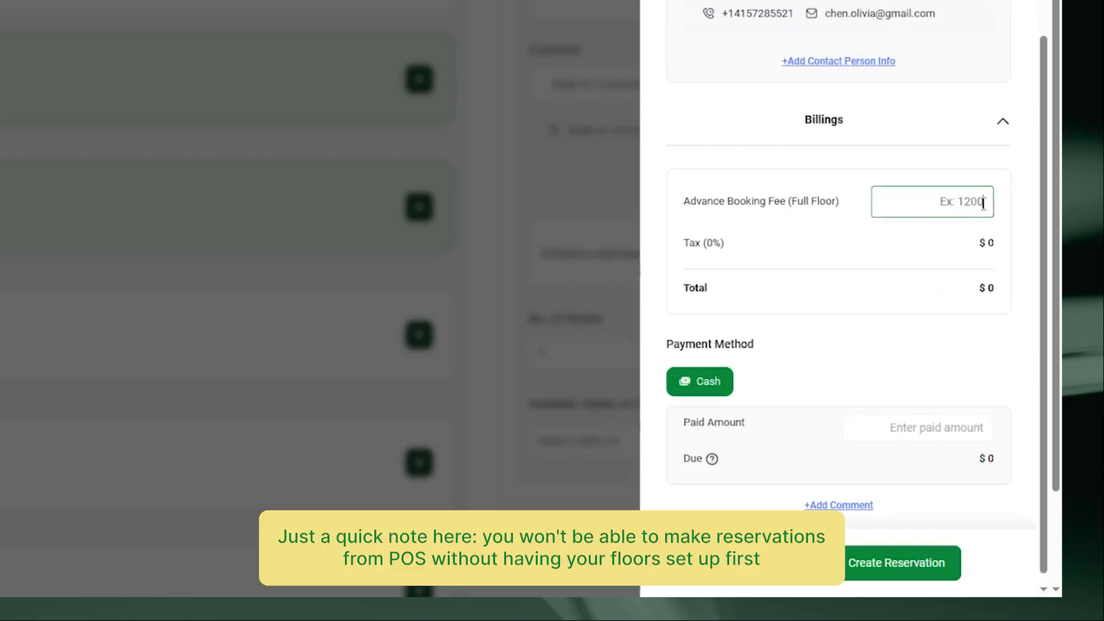
type("10")
left_click(826, 240)
left_click(924, 411)
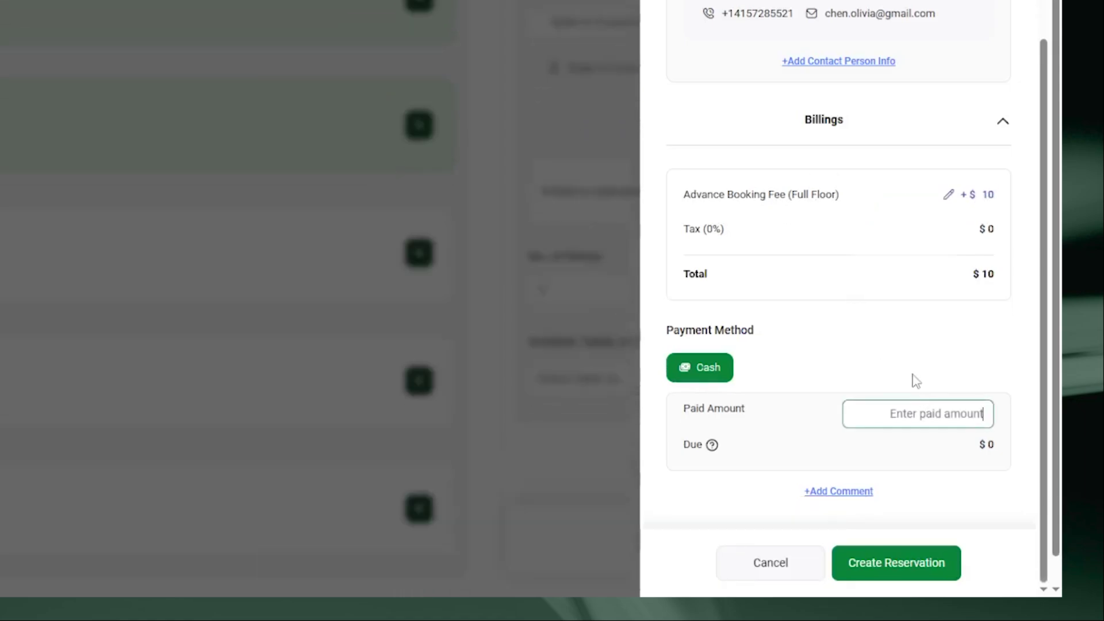
type("5")
left_click(941, 352)
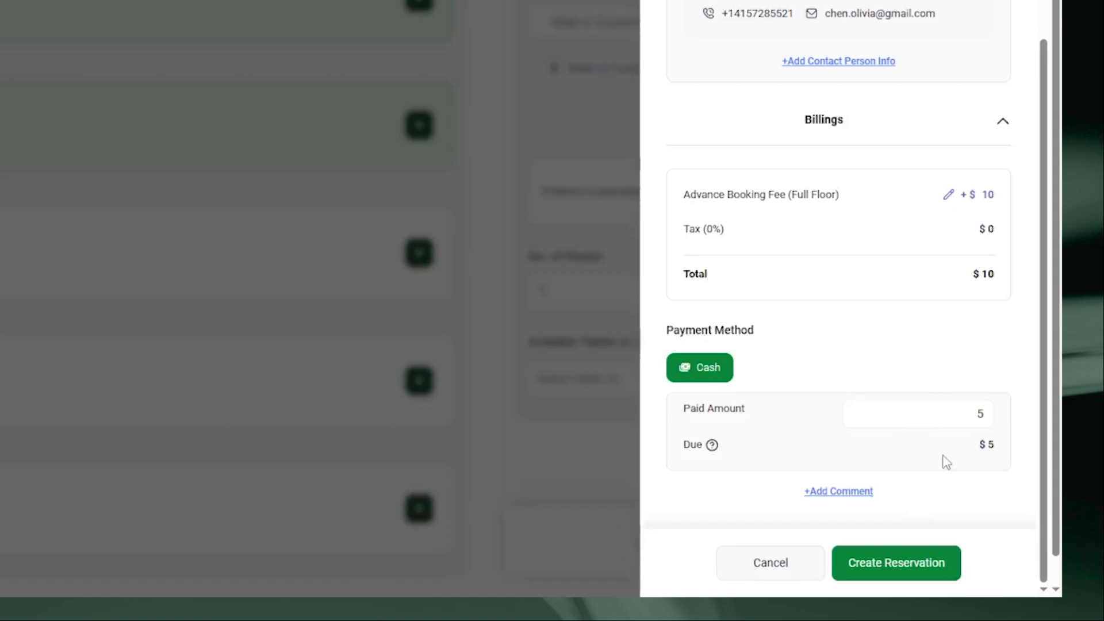
left_click(915, 572)
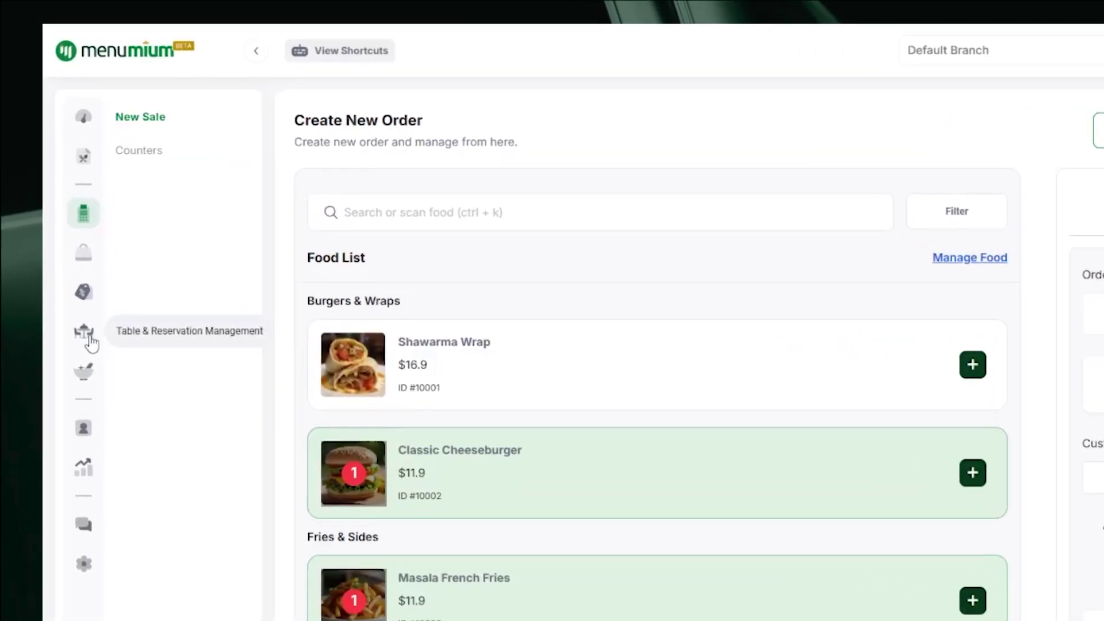
Open Manage Reservation and review reservation #10001's summary and full details
left_click(90, 338)
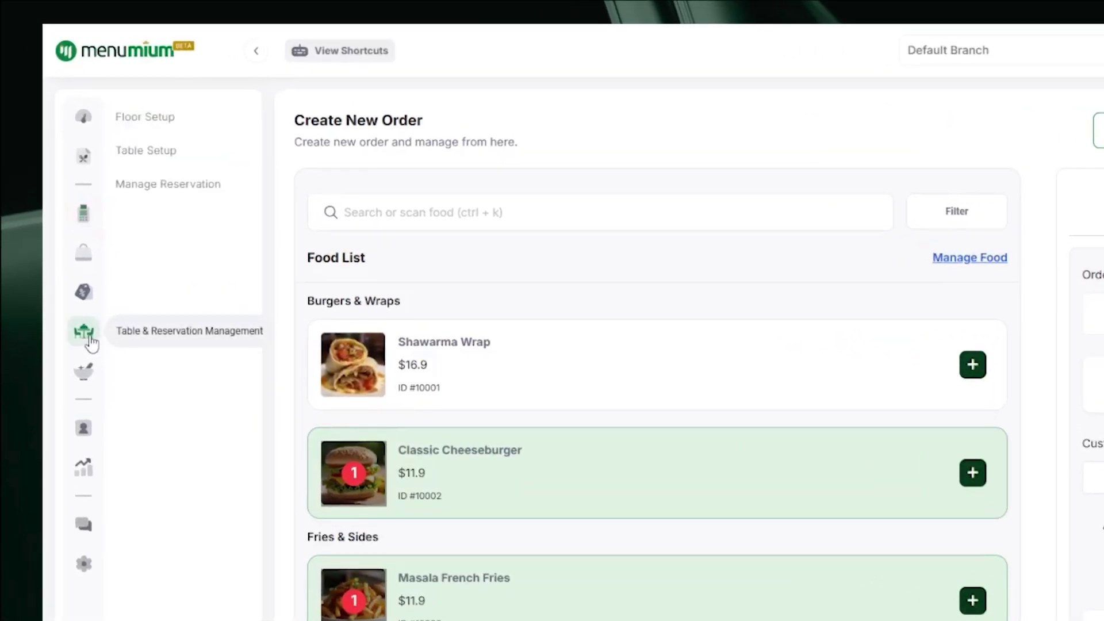
left_click(179, 190)
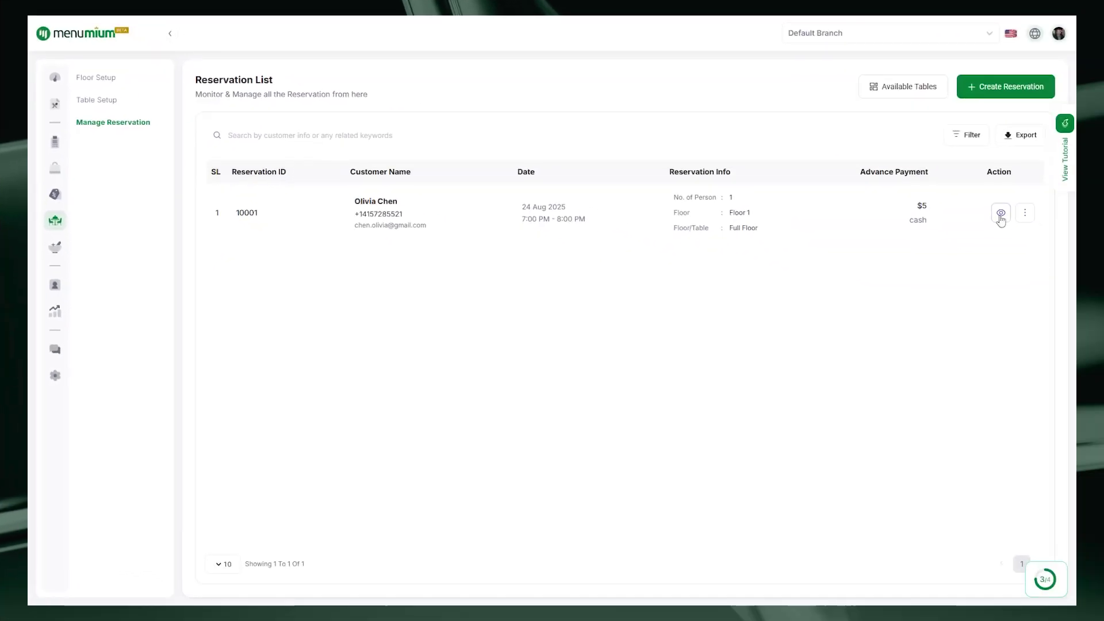
left_click(1000, 213)
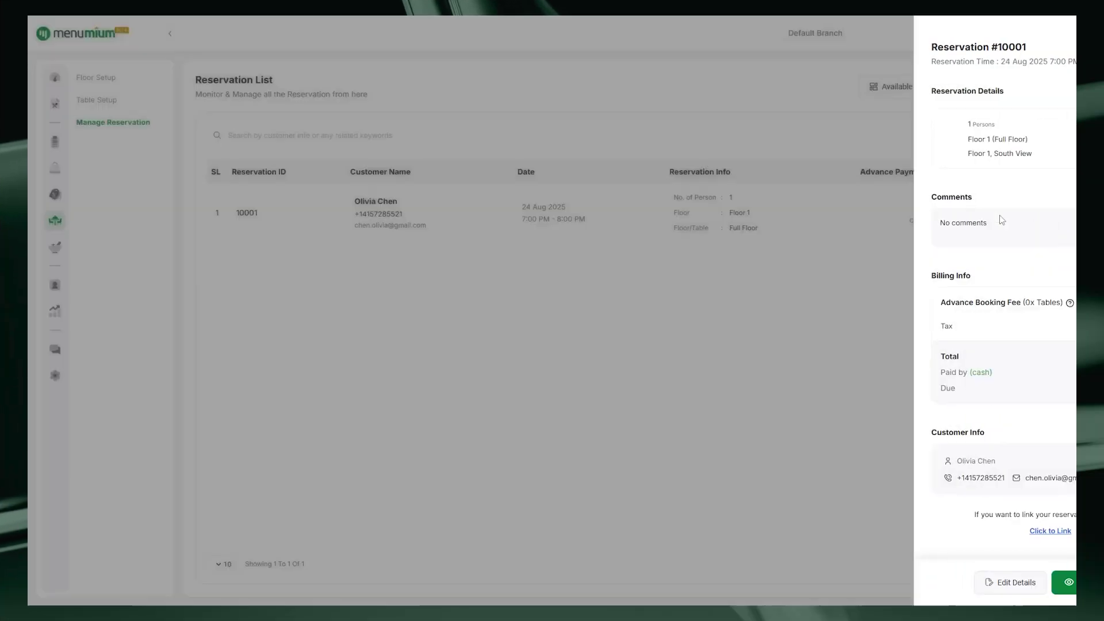
left_click(978, 582)
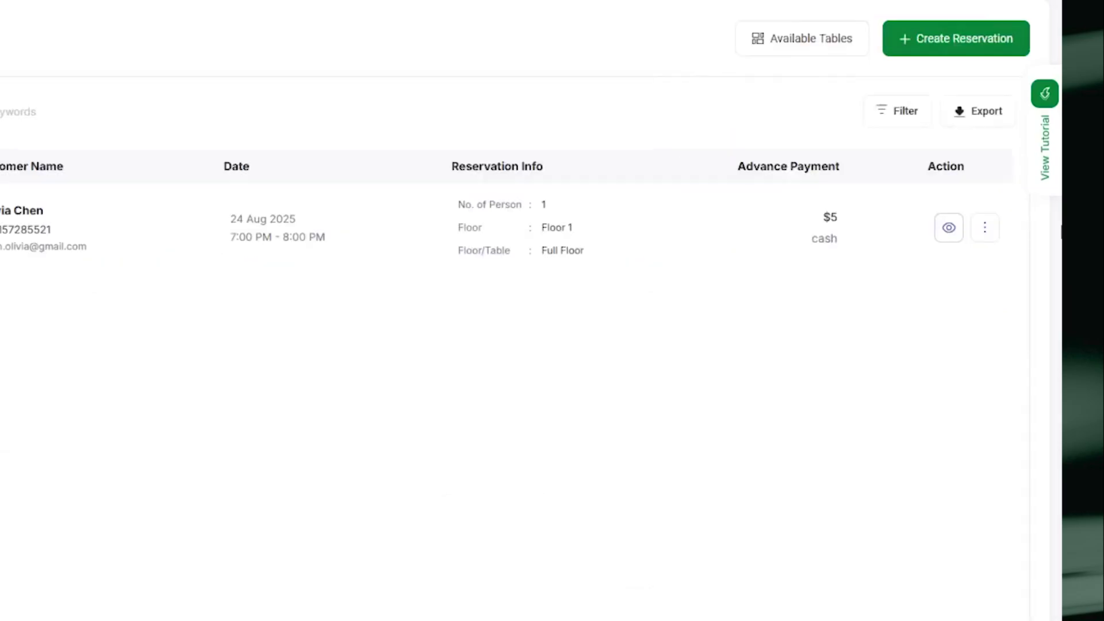
left_click(985, 228)
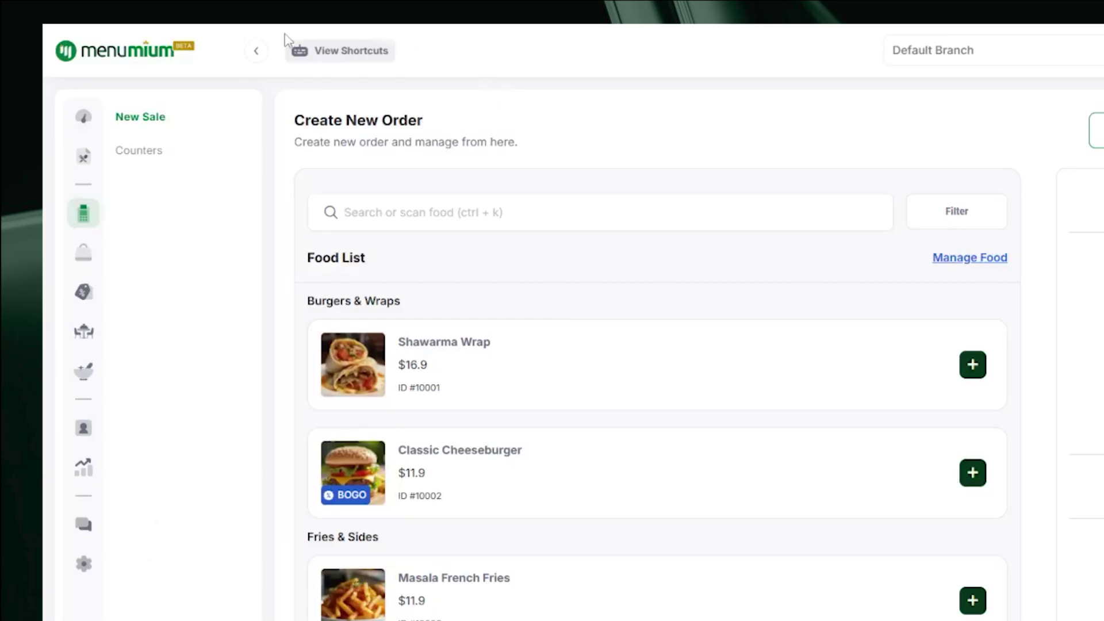
left_click(327, 58)
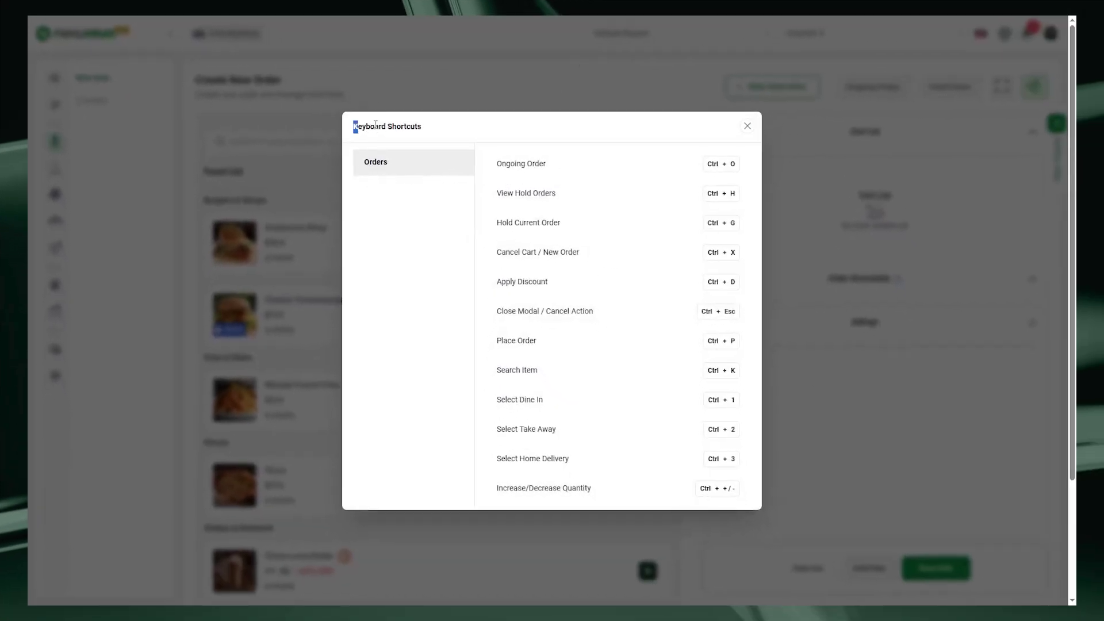
left_click_drag(375, 125, 434, 123)
left_click(434, 123)
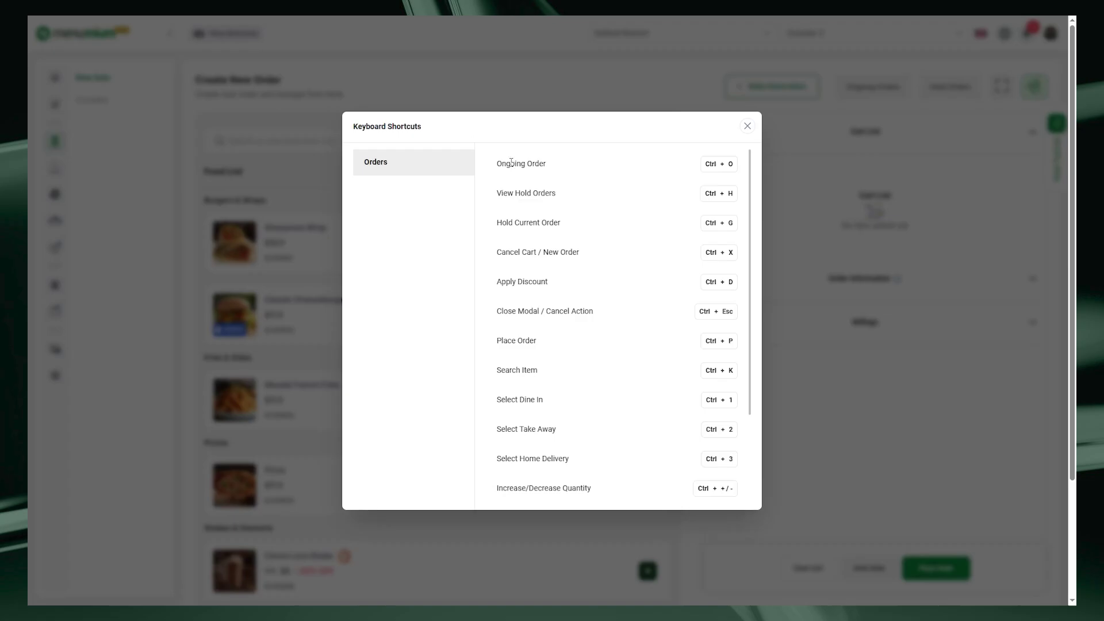
left_click(257, 354)
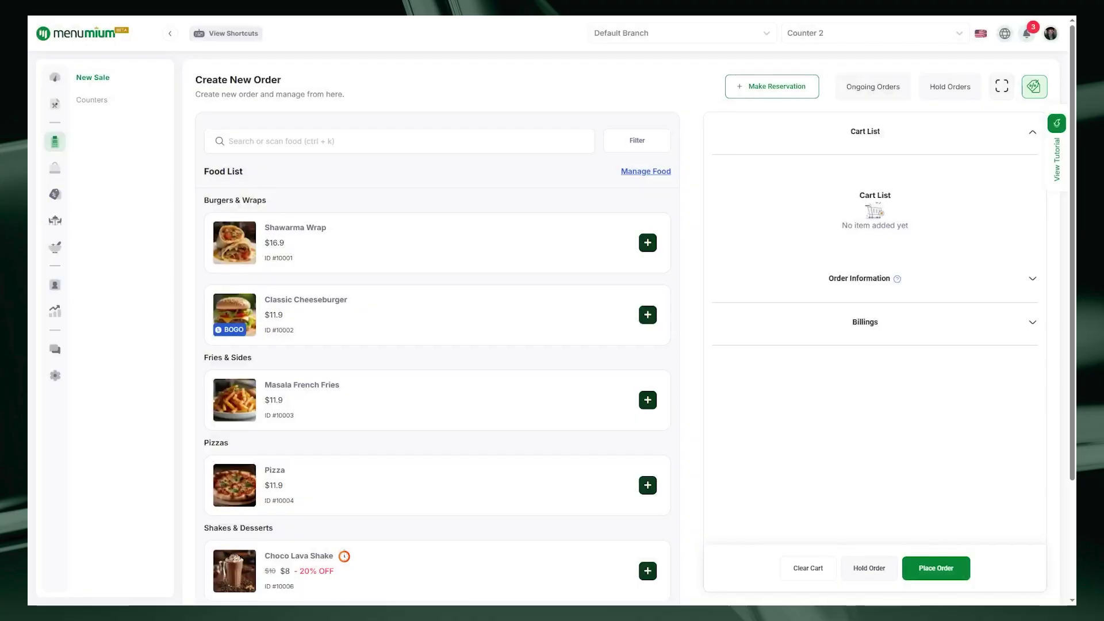